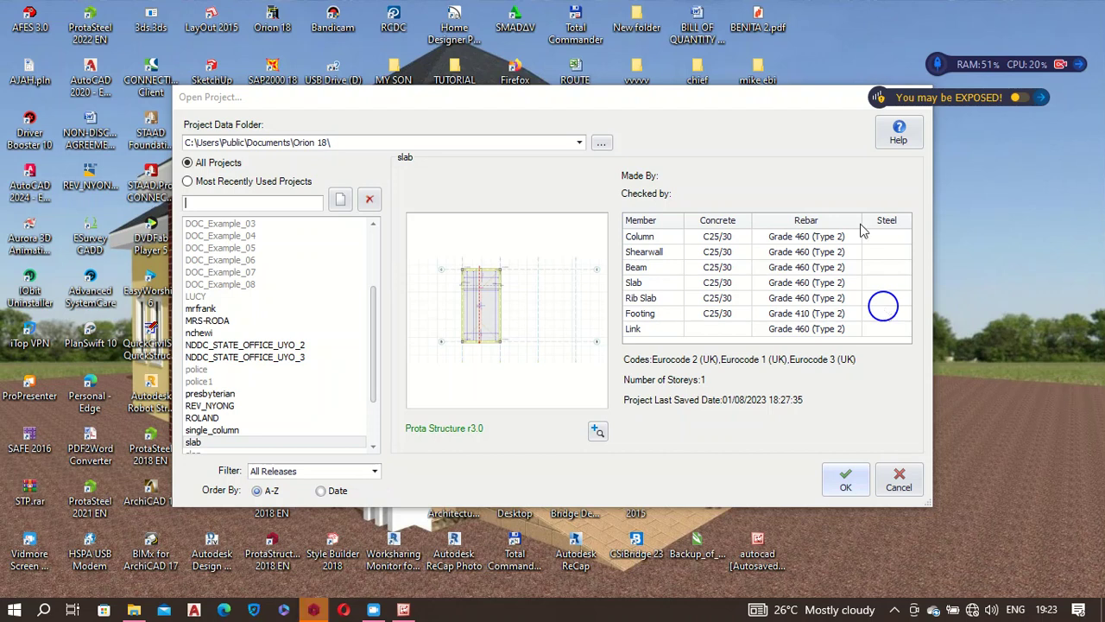
Create a new project with the code cadme and import the UK (BS8110) template settings into it.
{"action": "left_click", "coordinate": [341, 200]}
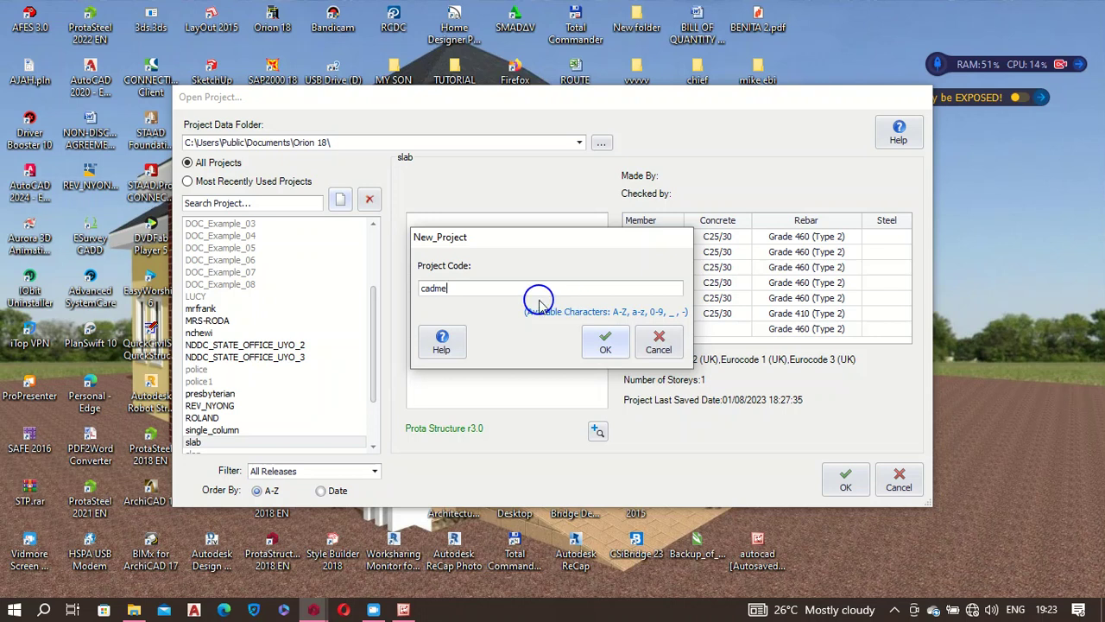
{"action": "left_click", "coordinate": [605, 344]}
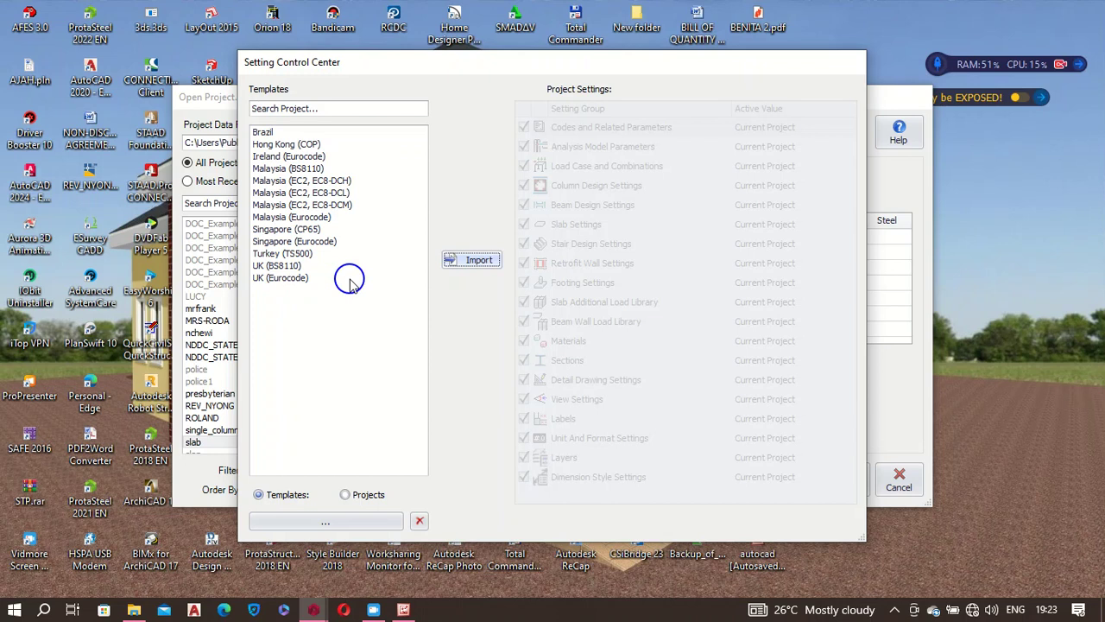
{"action": "left_click", "coordinate": [279, 268]}
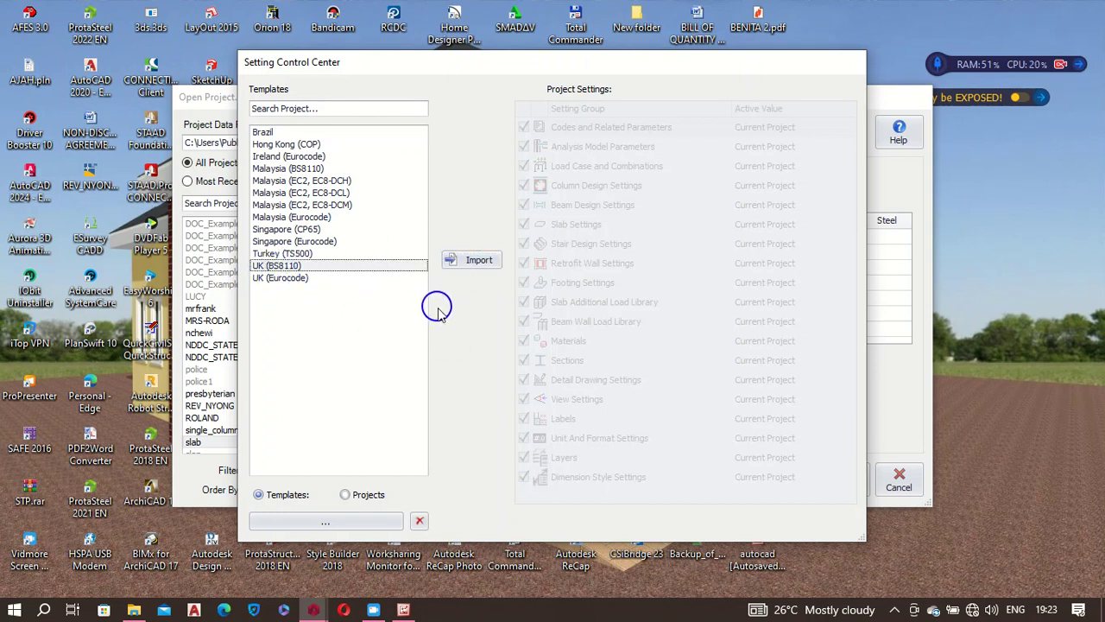
{"action": "left_click", "coordinate": [479, 261]}
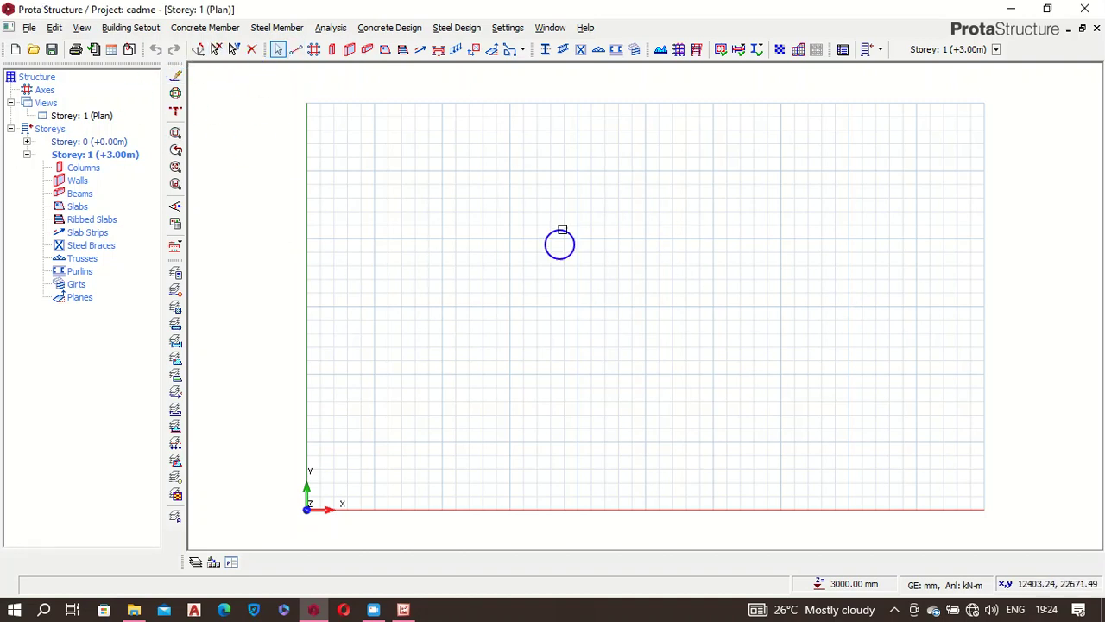
Load TUTOARIAL 1.dxf from the cadme folder on the Desktop as an external reference drawing, with millimetres as the unit.
{"action": "left_click", "coordinate": [798, 49]}
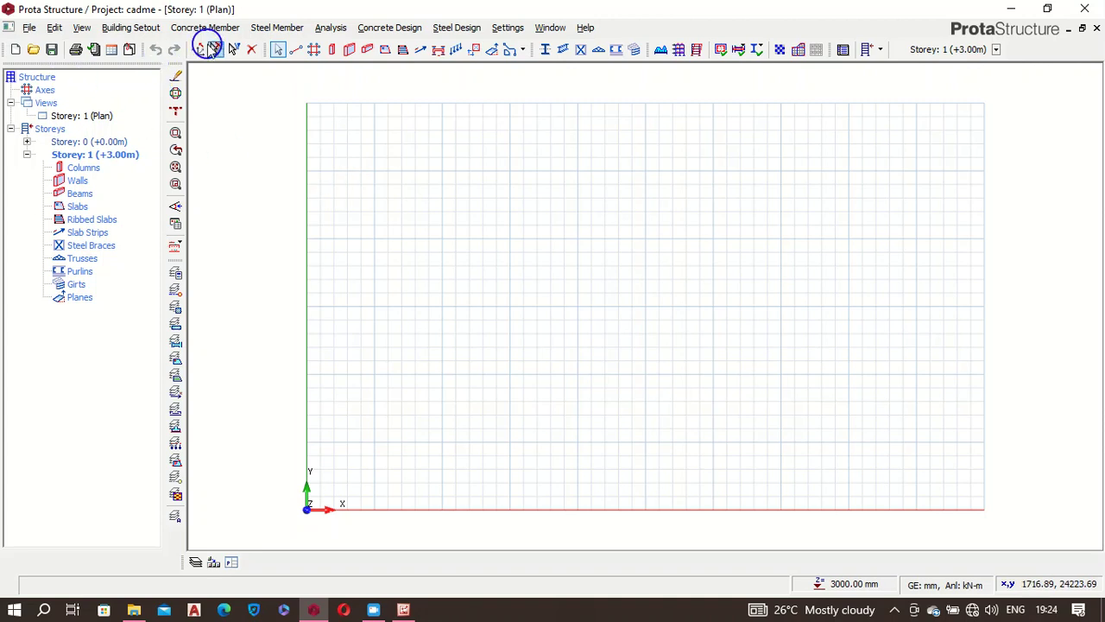
{"action": "left_click", "coordinate": [28, 28]}
{"action": "mouse_move", "coordinate": [125, 197]}
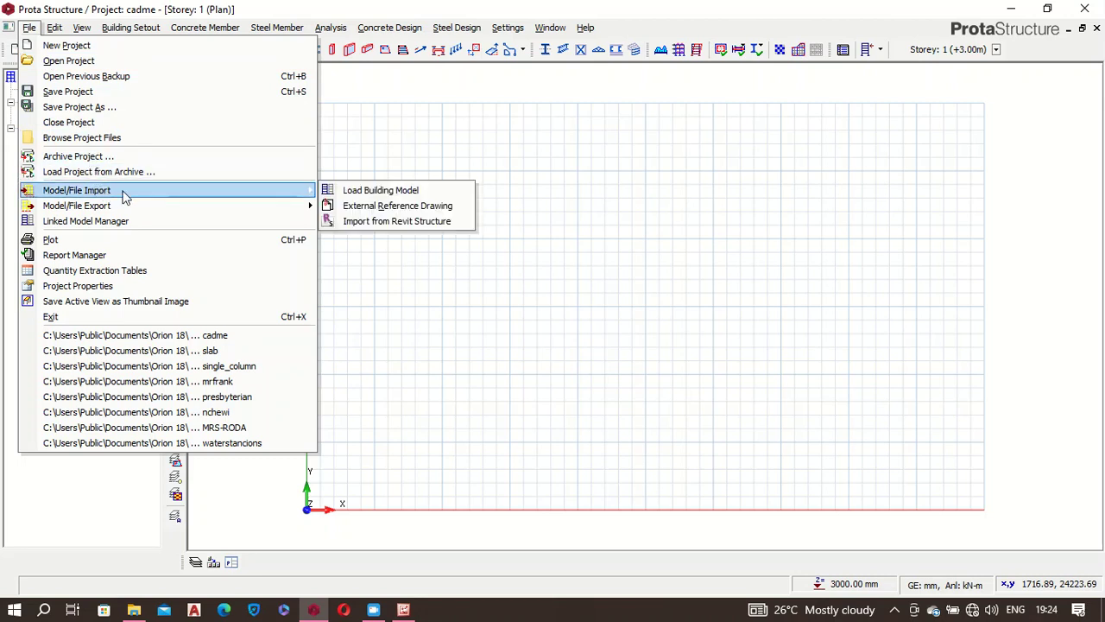
{"action": "left_click", "coordinate": [404, 208]}
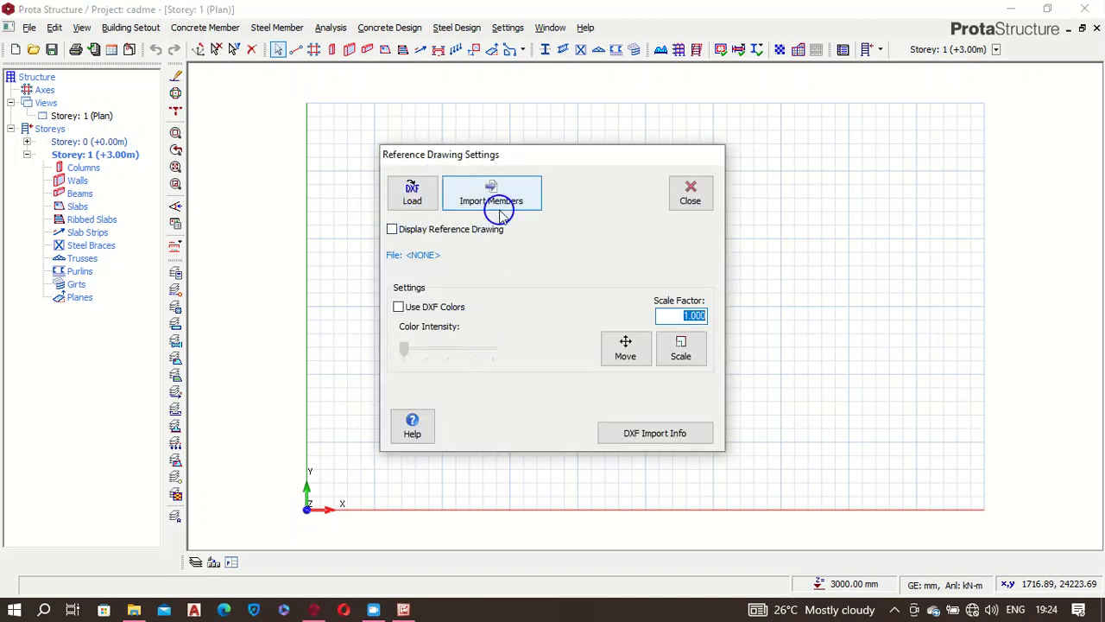
{"action": "left_click", "coordinate": [413, 195]}
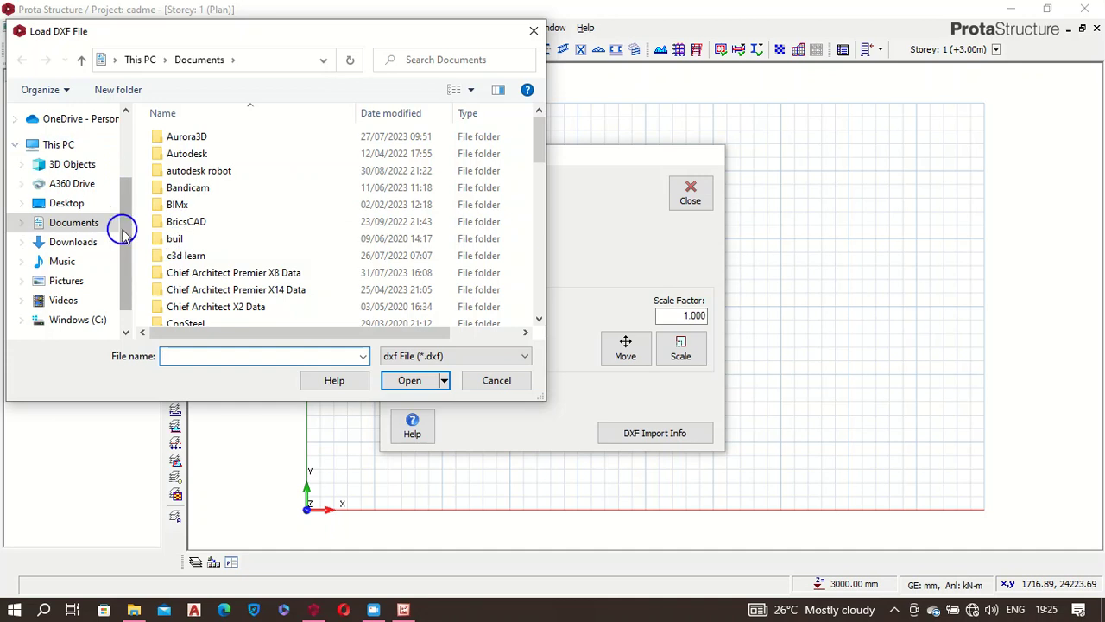
{"action": "left_click", "coordinate": [86, 209]}
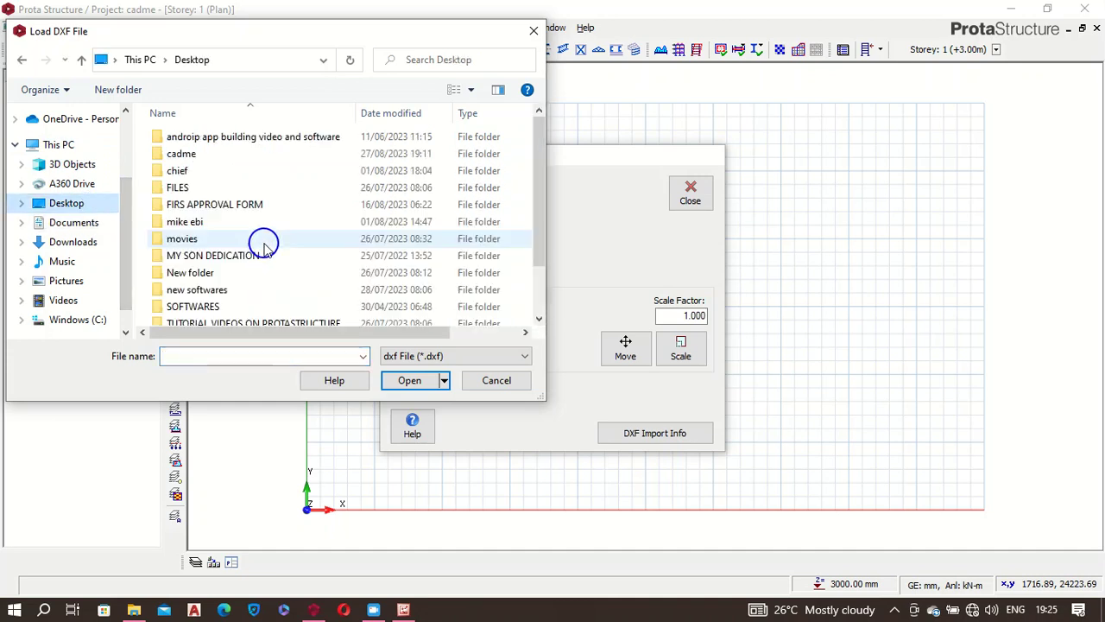
{"action": "double_click", "coordinate": [173, 153]}
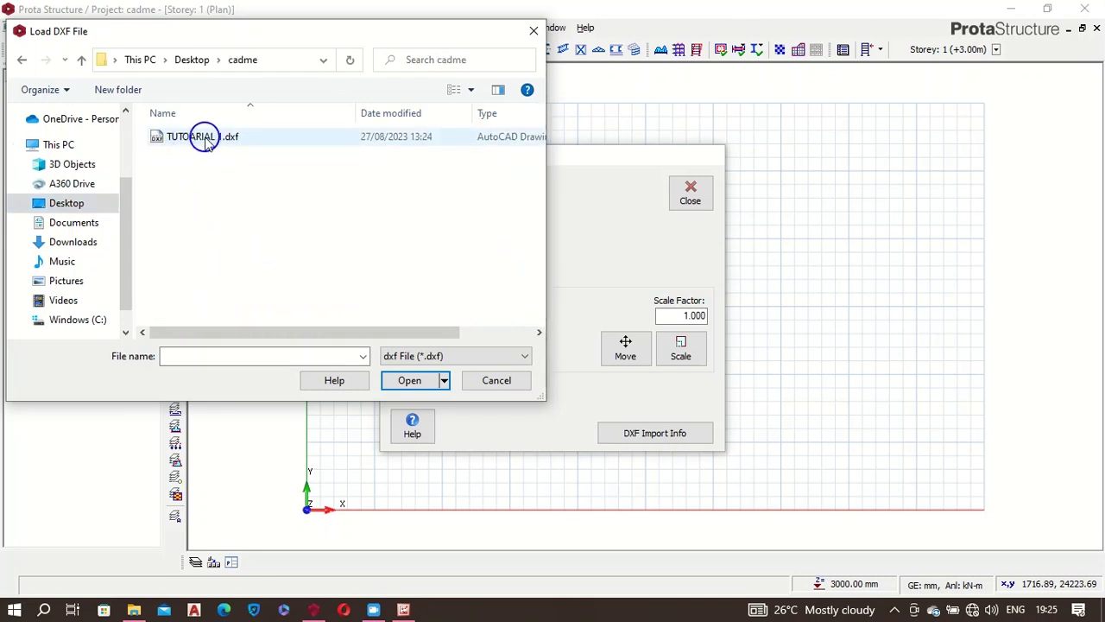
{"action": "left_click", "coordinate": [206, 141]}
{"action": "left_click", "coordinate": [411, 381]}
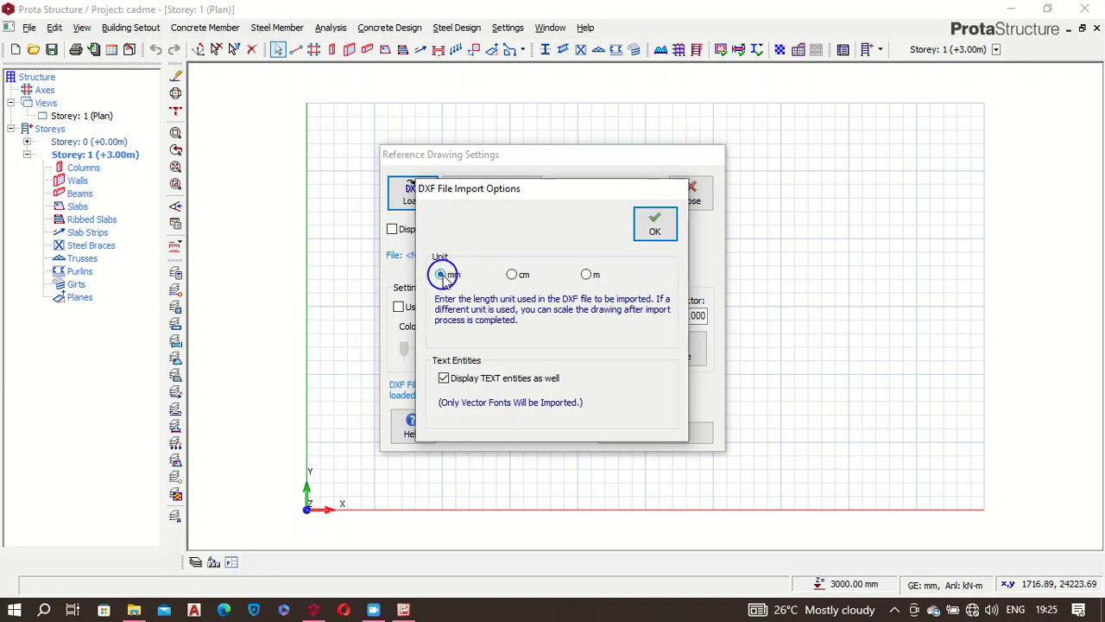
{"action": "left_click", "coordinate": [654, 227]}
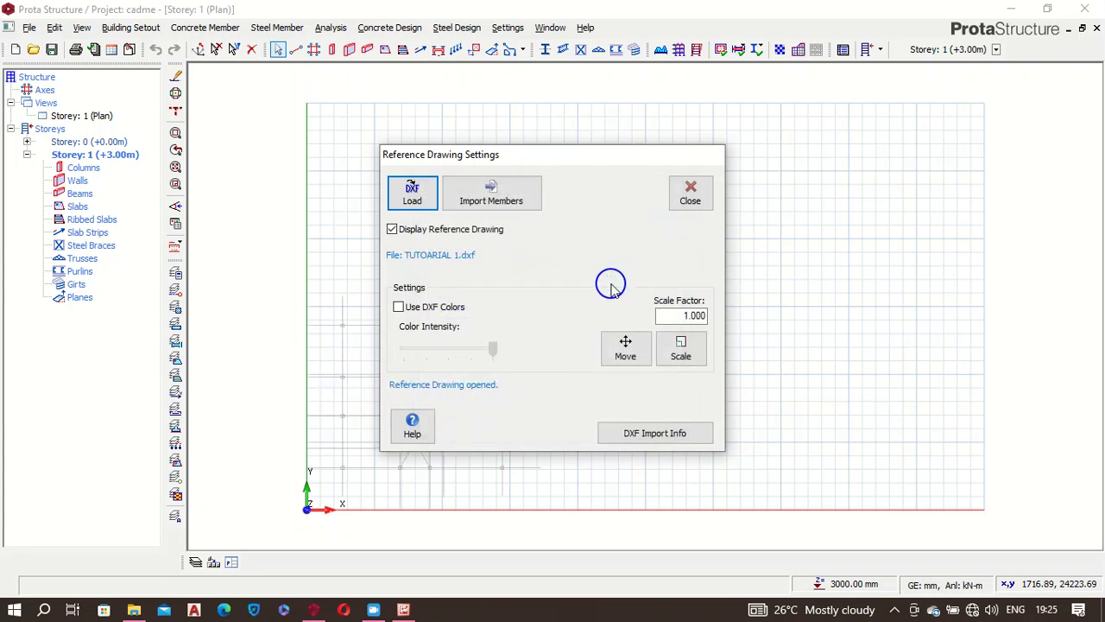
Import members from the reference drawing, taking the axes from the GRIDLINE layer and the columns from the COLUMN layer.
{"action": "left_click_drag", "start_coordinate": [557, 161], "coordinate": [760, 168]}
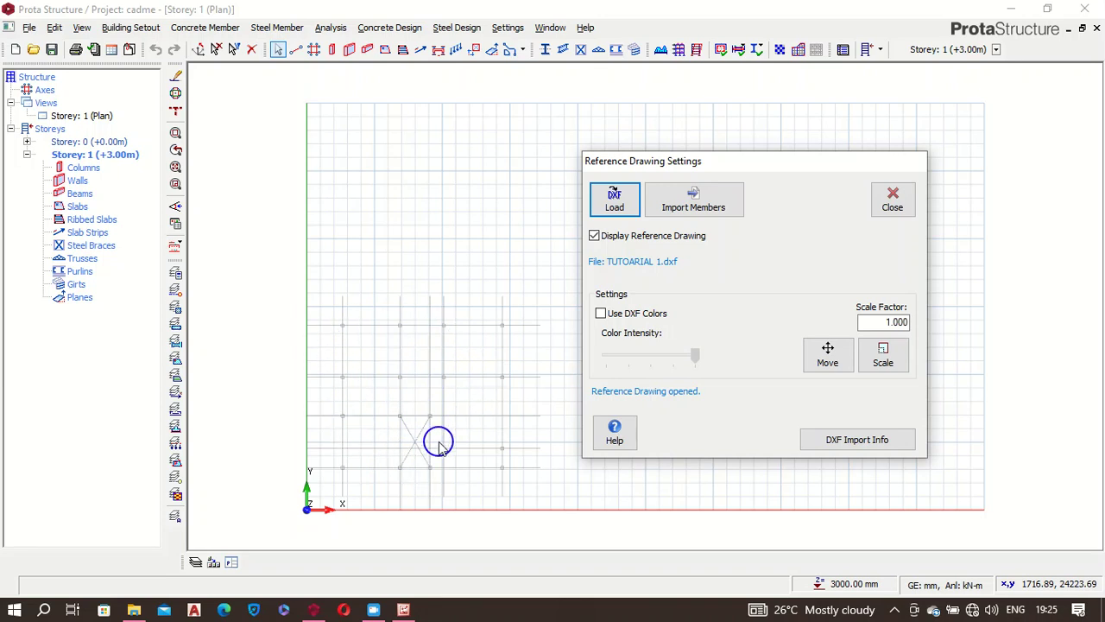
{"action": "left_click", "coordinate": [703, 211]}
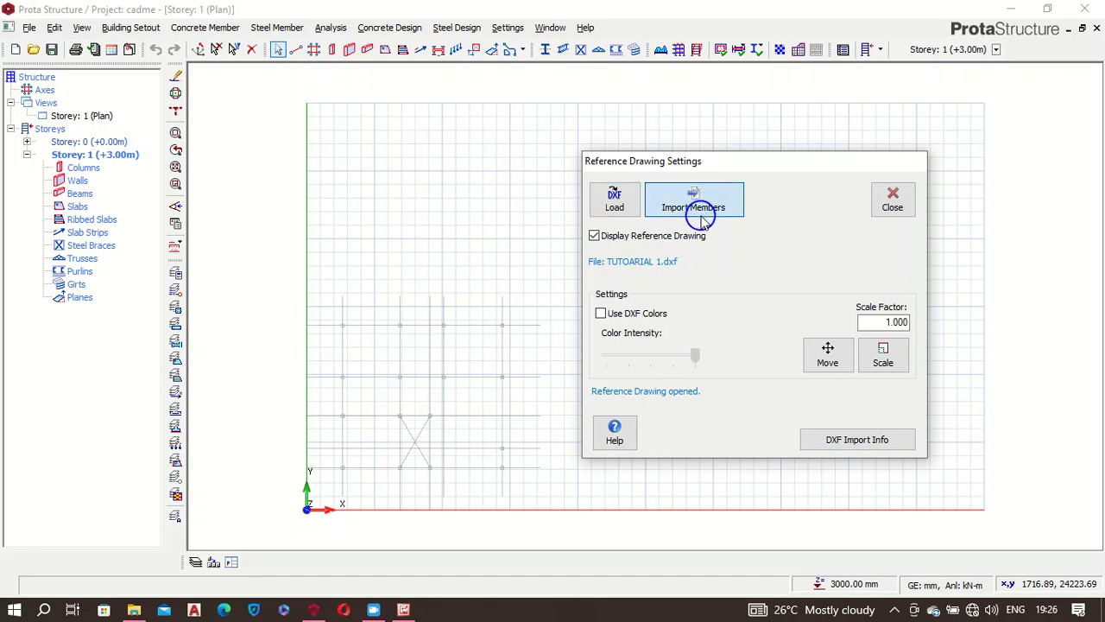
{"action": "left_click", "coordinate": [328, 259]}
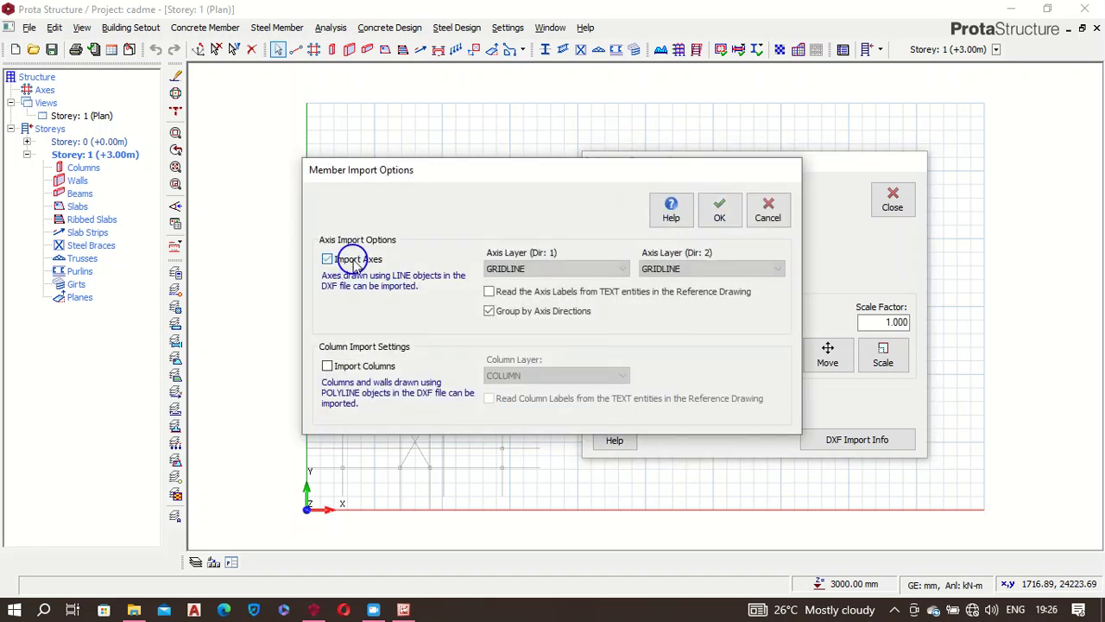
{"action": "left_click", "coordinate": [565, 270]}
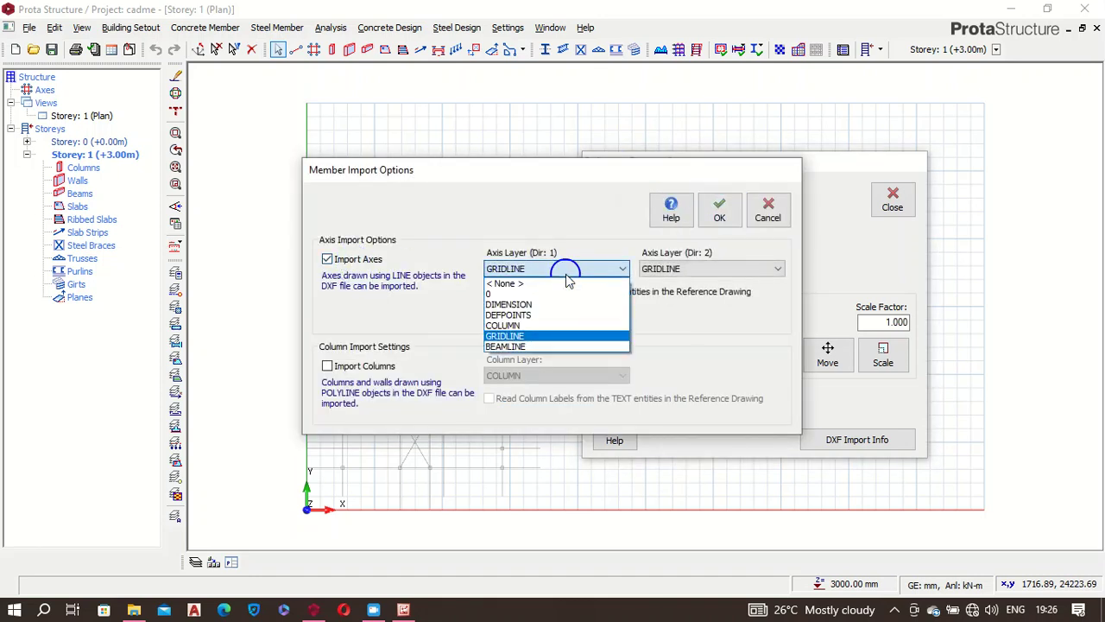
{"action": "left_click", "coordinate": [532, 336]}
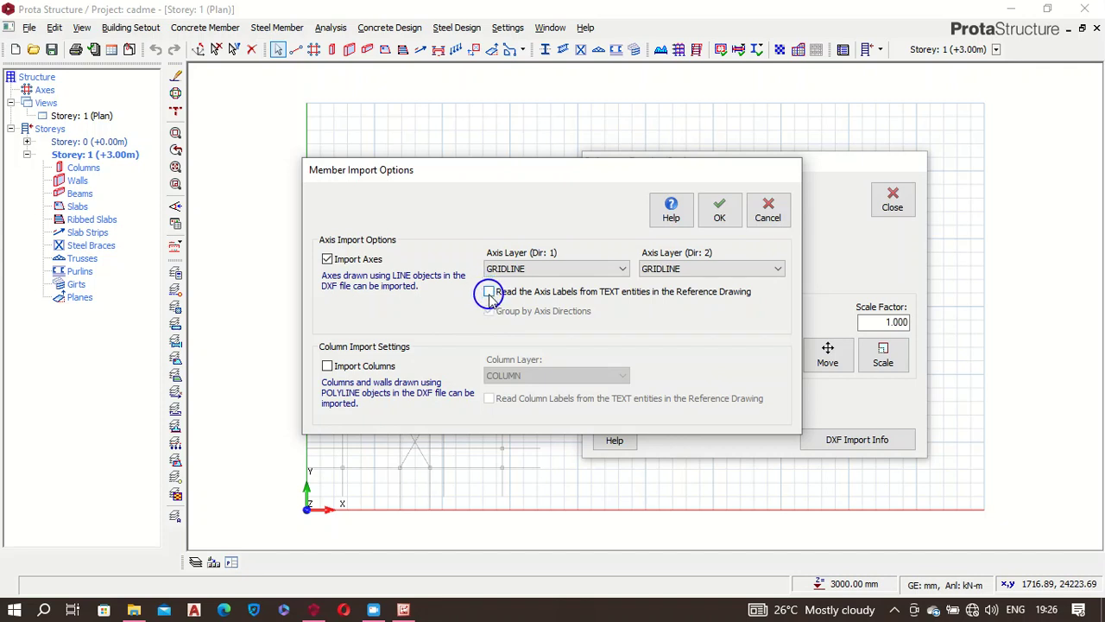
{"action": "left_click", "coordinate": [328, 367]}
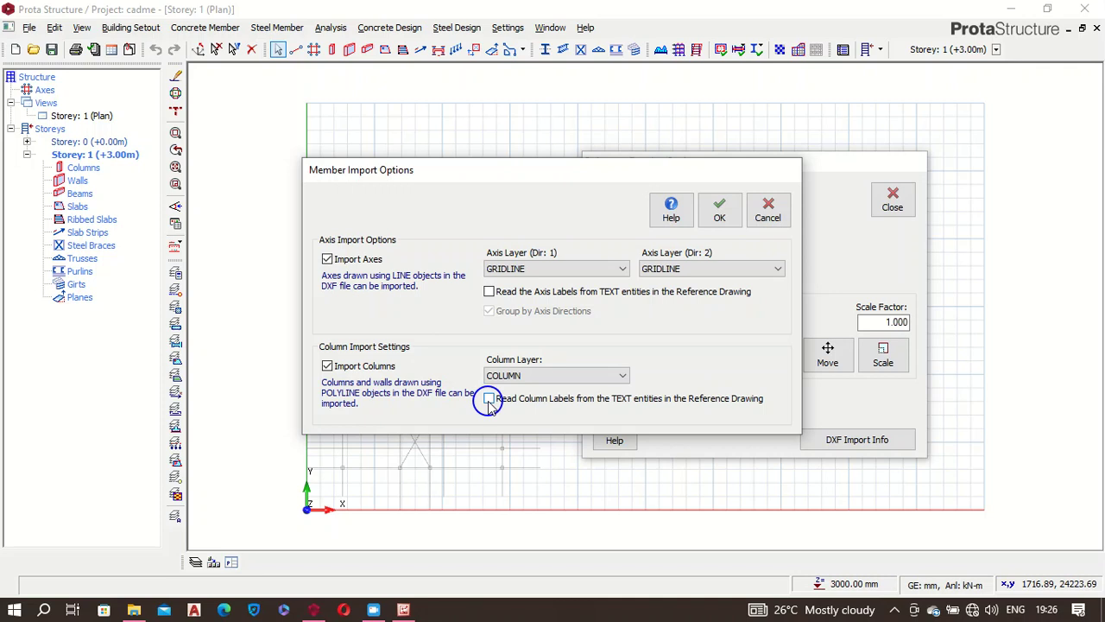
{"action": "left_click", "coordinate": [717, 212]}
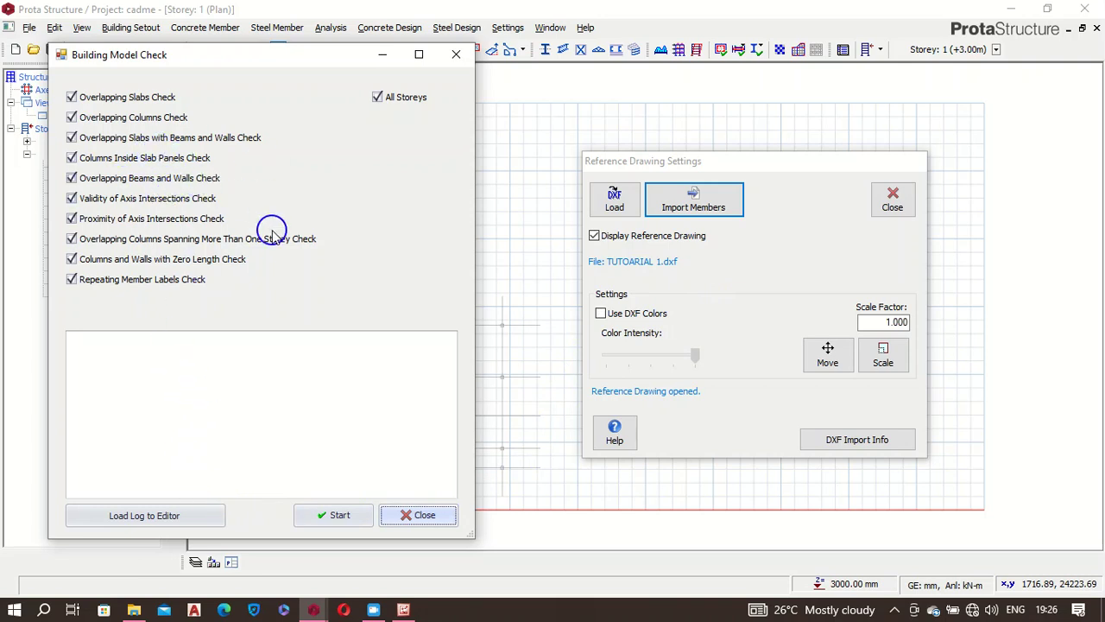
Run the building model check on all storeys with every check enabled, and close the check and the reference drawing settings.
{"action": "left_click", "coordinate": [338, 518]}
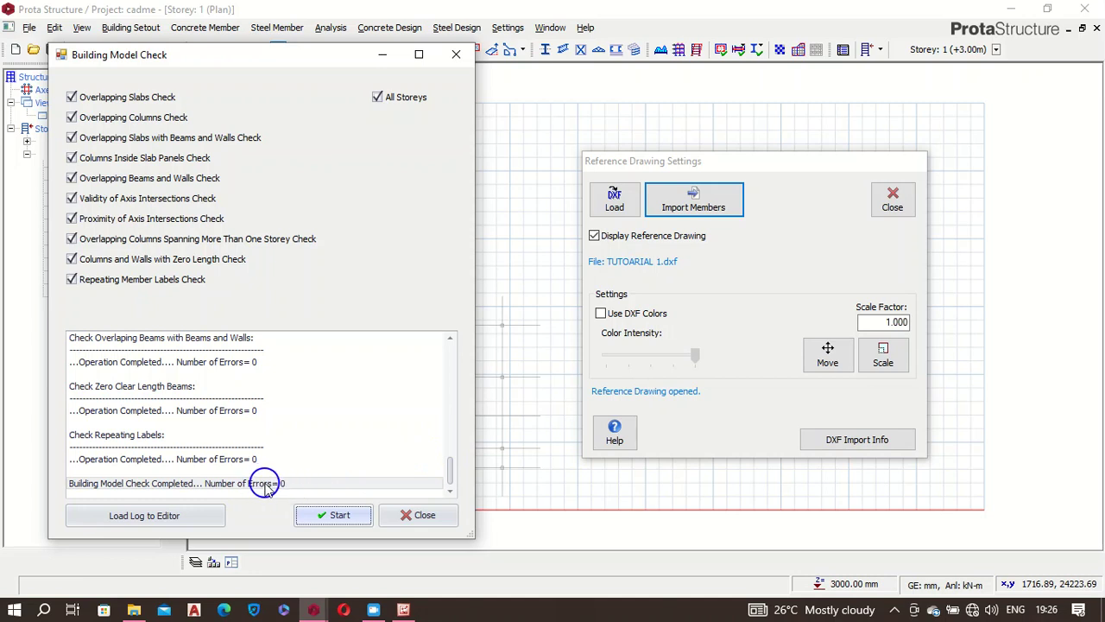
{"action": "left_click", "coordinate": [423, 518]}
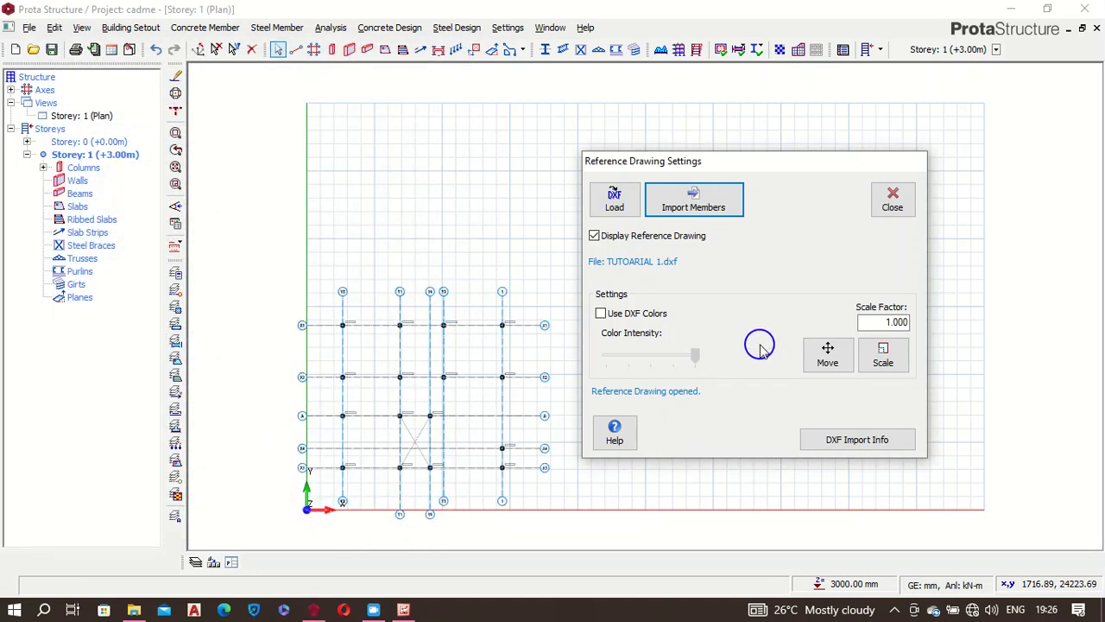
{"action": "left_click", "coordinate": [890, 201]}
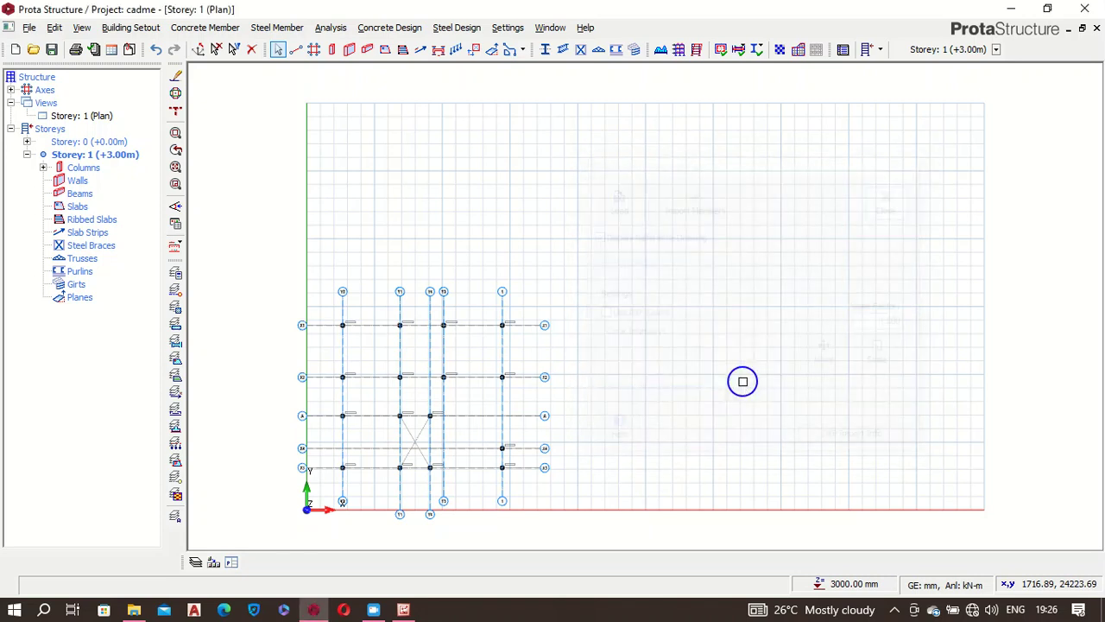
Examine the imported axes and the labels and section sizes of the columns along axes X1, X2 and A.
{"action": "scroll", "coordinate": [313, 496], "scroll_direction": "up", "scroll_amount": 2}
{"action": "scroll", "coordinate": [355, 481], "scroll_direction": "up", "scroll_amount": 1}
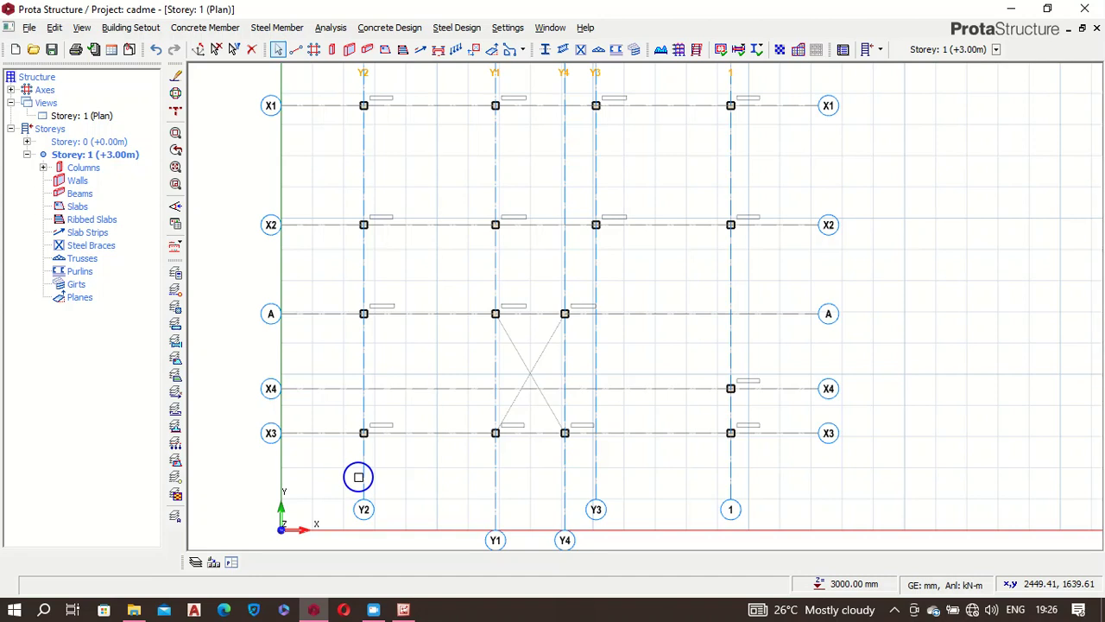
{"action": "scroll", "coordinate": [413, 446], "scroll_direction": "down", "scroll_amount": 1}
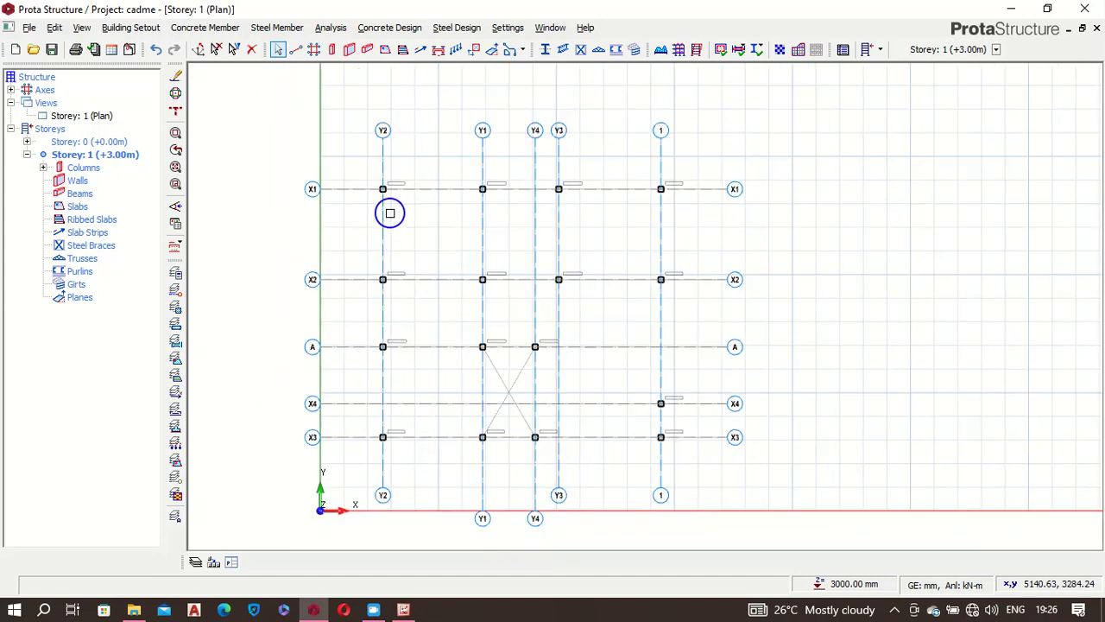
{"action": "scroll", "coordinate": [387, 213], "scroll_direction": "up", "scroll_amount": 5}
{"action": "scroll", "coordinate": [415, 142], "scroll_direction": "down", "scroll_amount": 3}
{"action": "scroll", "coordinate": [387, 158], "scroll_direction": "up", "scroll_amount": 4}
{"action": "scroll", "coordinate": [396, 149], "scroll_direction": "down", "scroll_amount": 3}
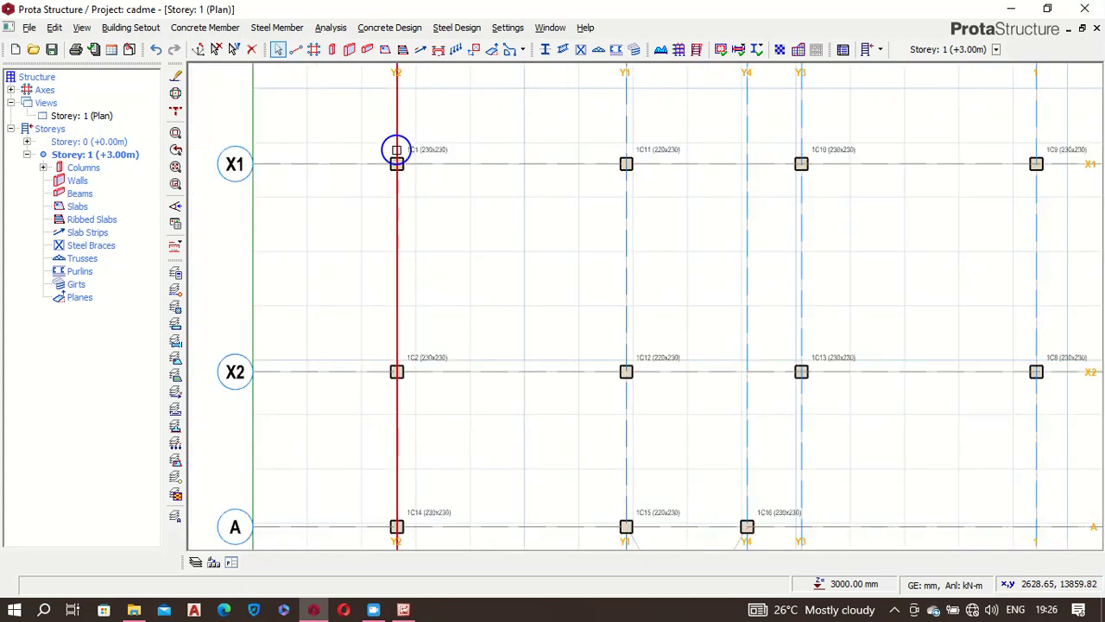
{"action": "scroll", "coordinate": [690, 147], "scroll_direction": "up", "scroll_amount": 3}
{"action": "scroll", "coordinate": [691, 147], "scroll_direction": "down", "scroll_amount": 1}
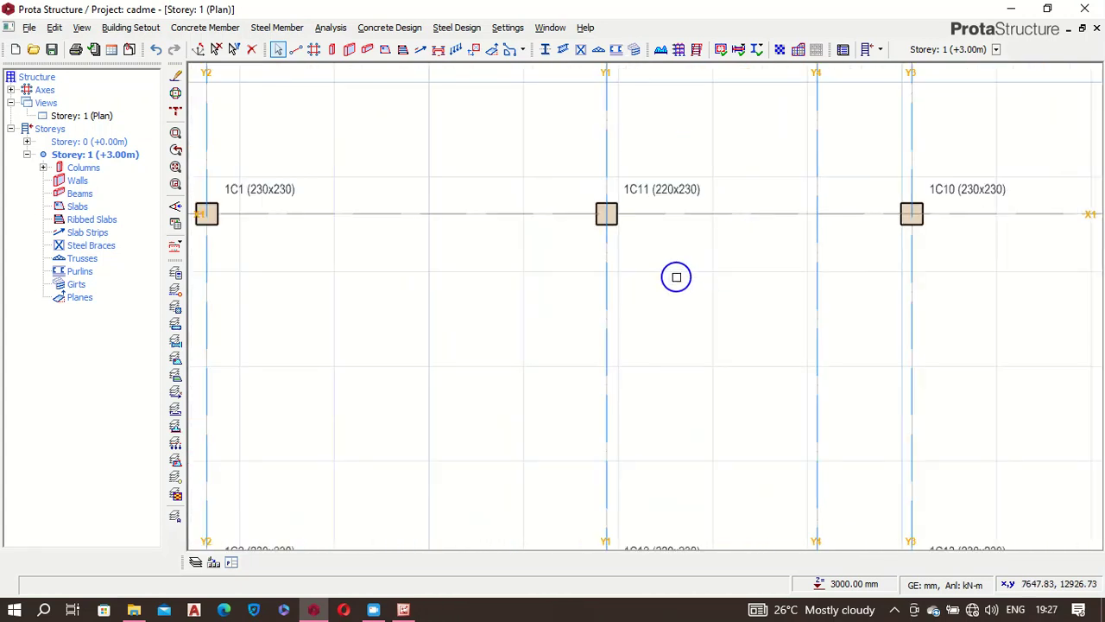
{"action": "scroll", "coordinate": [673, 274], "scroll_direction": "down", "scroll_amount": 2}
{"action": "scroll", "coordinate": [406, 206], "scroll_direction": "up", "scroll_amount": 4}
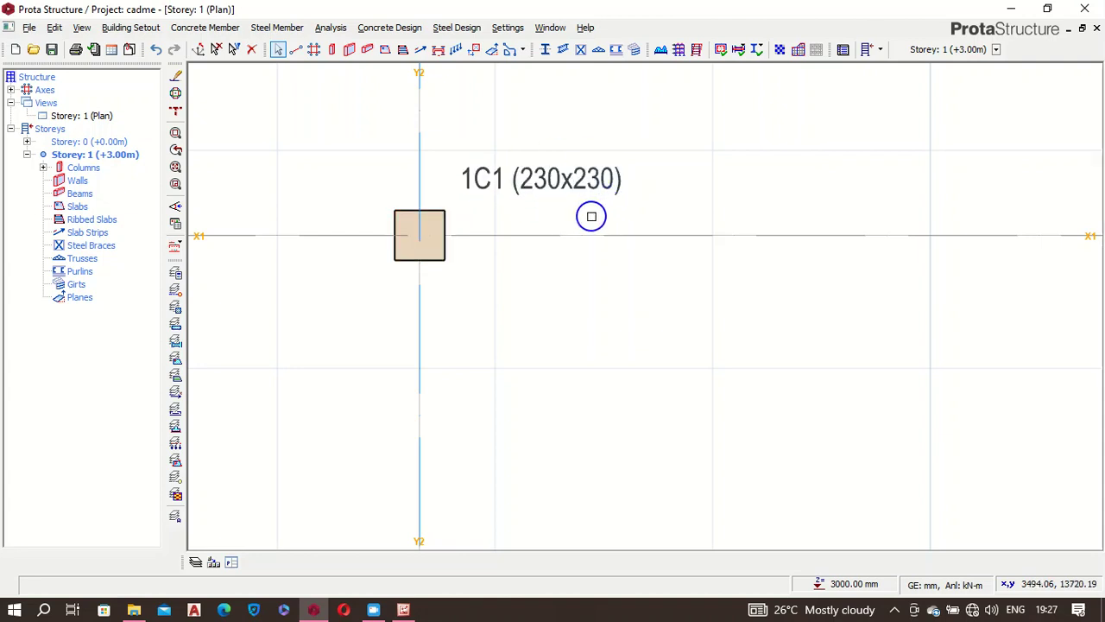
{"action": "scroll", "coordinate": [560, 169], "scroll_direction": "down", "scroll_amount": 3}
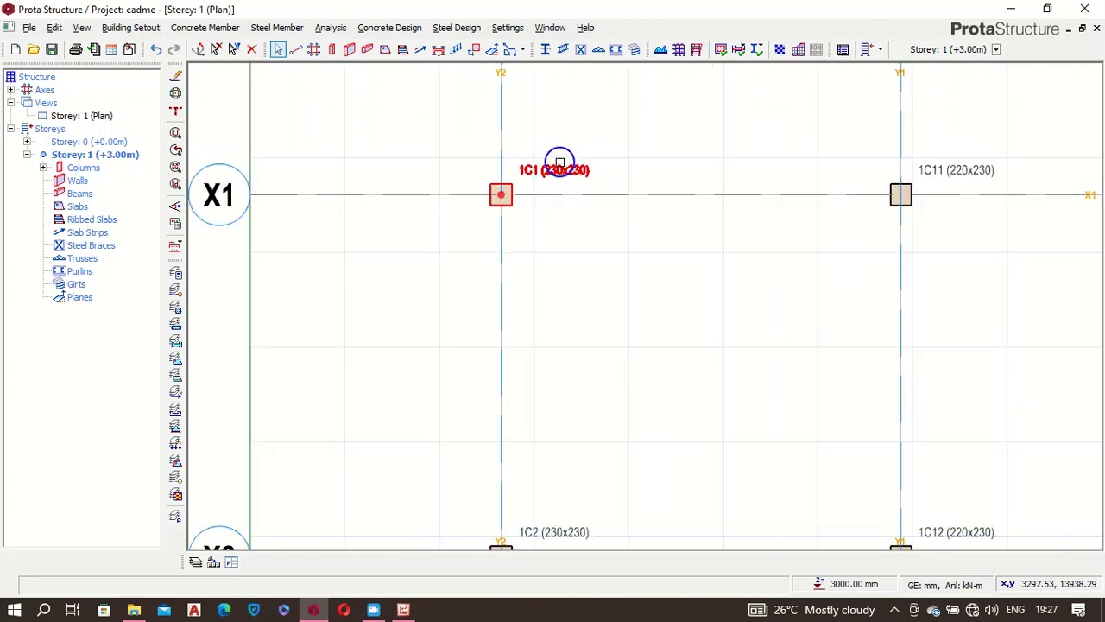
{"action": "scroll", "coordinate": [547, 388], "scroll_direction": "up", "scroll_amount": 3}
{"action": "scroll", "coordinate": [506, 399], "scroll_direction": "down", "scroll_amount": 4}
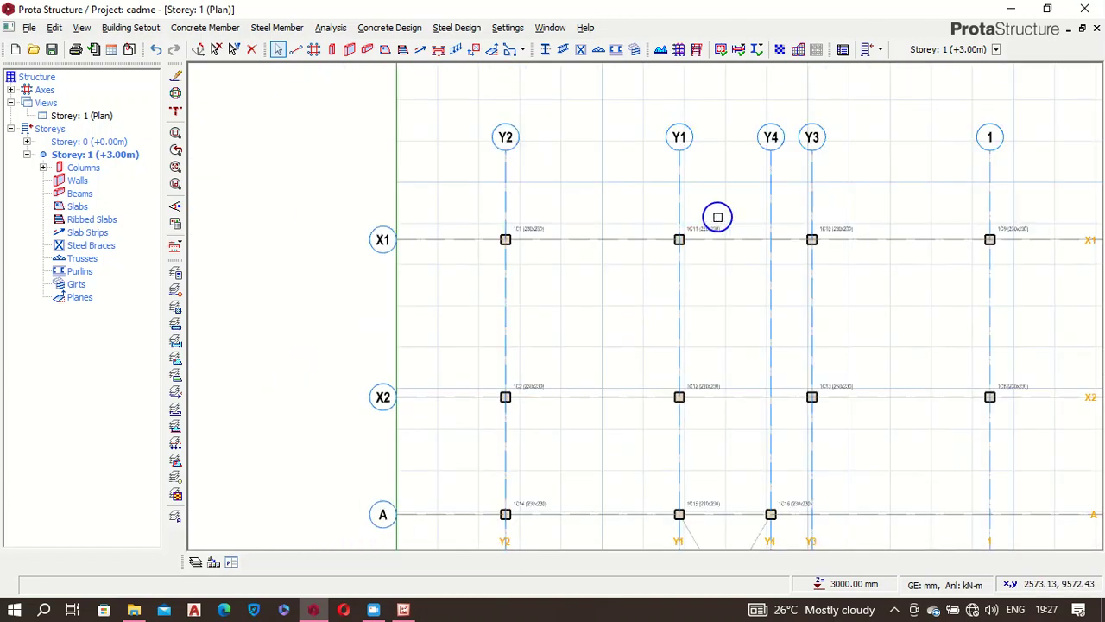
{"action": "scroll", "coordinate": [717, 215], "scroll_direction": "up", "scroll_amount": 4}
{"action": "scroll", "coordinate": [600, 247], "scroll_direction": "down", "scroll_amount": 3}
{"action": "scroll", "coordinate": [838, 259], "scroll_direction": "up", "scroll_amount": 4}
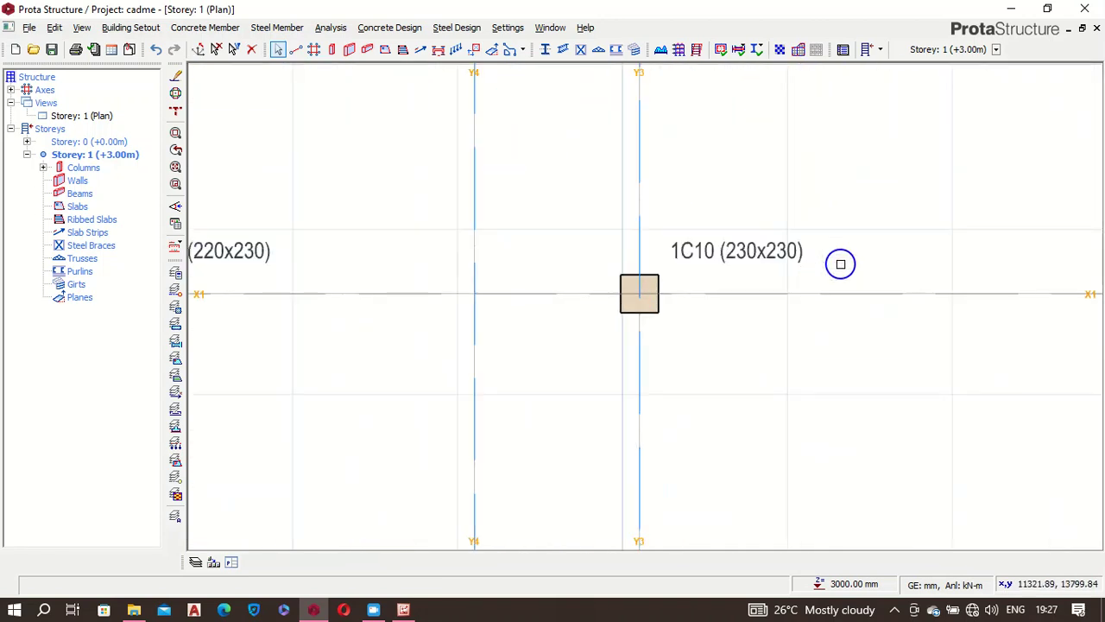
{"action": "scroll", "coordinate": [737, 180], "scroll_direction": "down", "scroll_amount": 3}
{"action": "scroll", "coordinate": [728, 333], "scroll_direction": "up", "scroll_amount": 4}
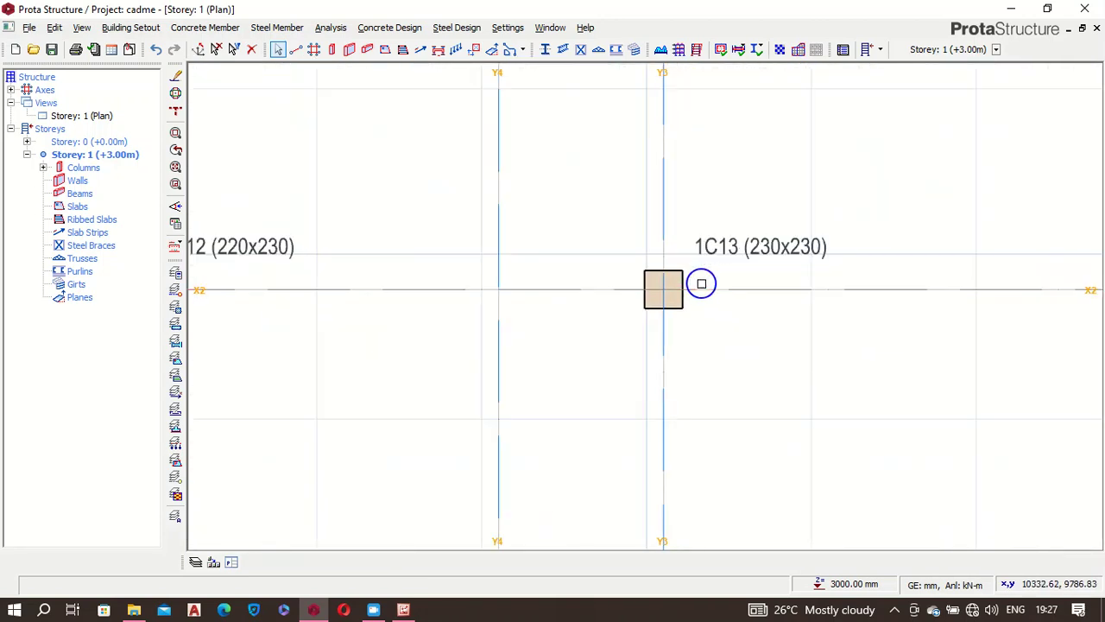
{"action": "scroll", "coordinate": [844, 315], "scroll_direction": "down", "scroll_amount": 2}
{"action": "scroll", "coordinate": [508, 309], "scroll_direction": "up", "scroll_amount": 2}
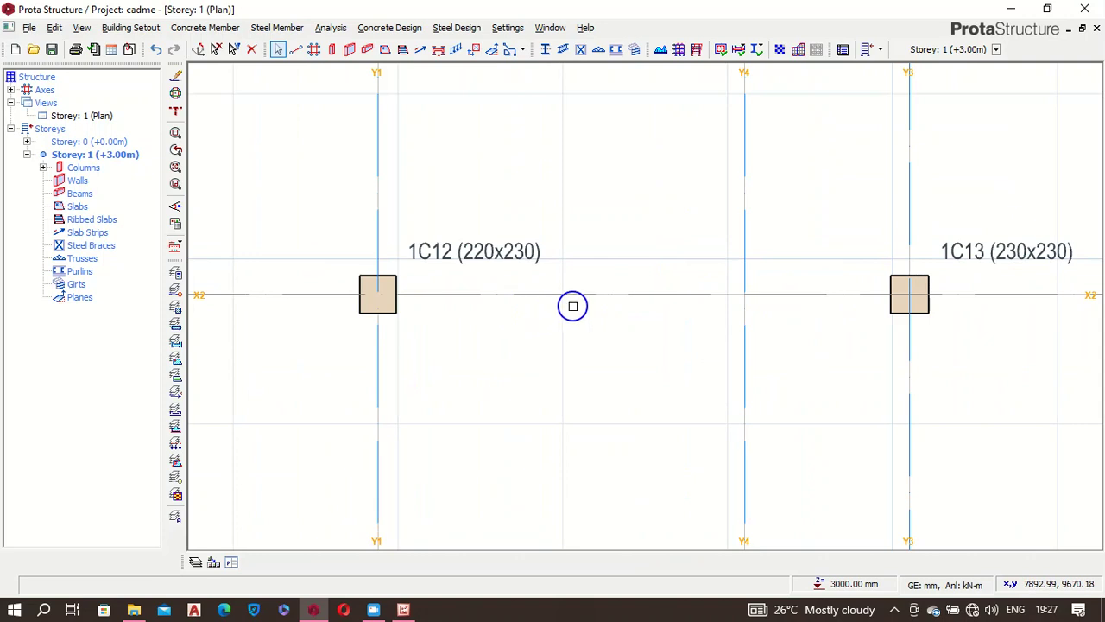
{"action": "scroll", "coordinate": [704, 242], "scroll_direction": "down", "scroll_amount": 1}
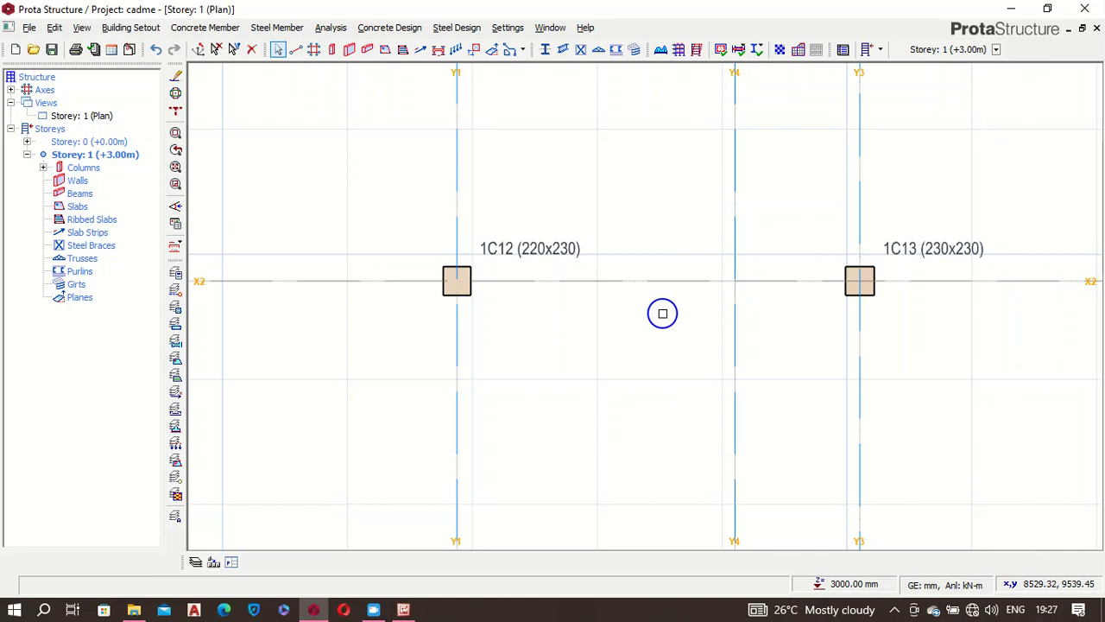
{"action": "scroll", "coordinate": [663, 314], "scroll_direction": "down", "scroll_amount": 3}
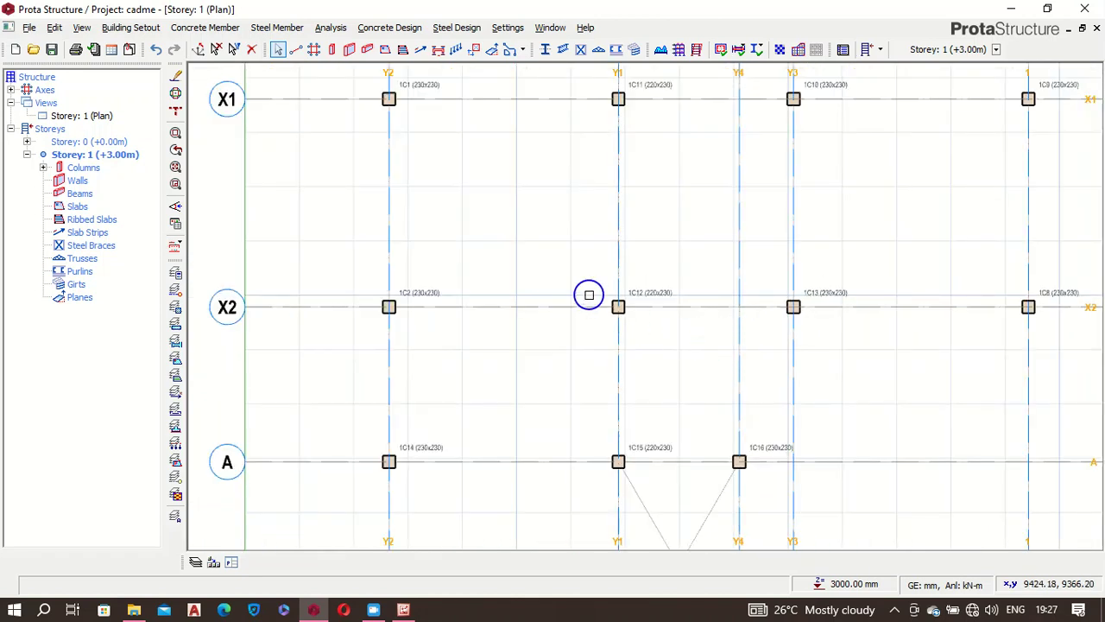
{"action": "scroll", "coordinate": [691, 331], "scroll_direction": "up", "scroll_amount": 5}
{"action": "scroll", "coordinate": [716, 358], "scroll_direction": "down", "scroll_amount": 5}
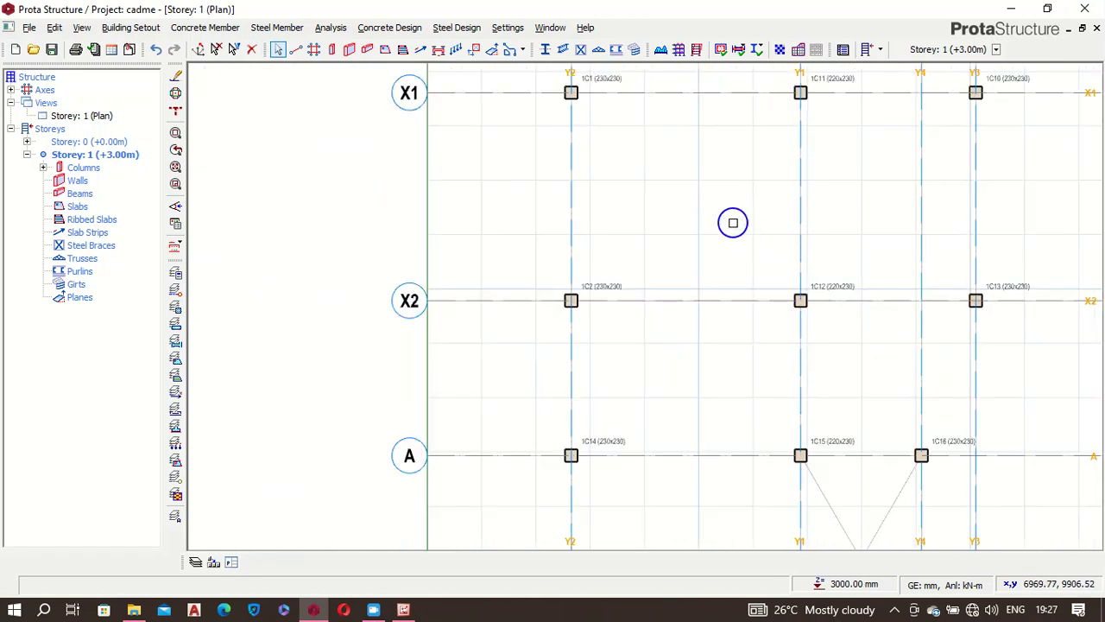
Set the section of column 1C1 at axes X1 and Y2 to b1 225 mm and b2 225 mm, and close its properties.
{"action": "scroll", "coordinate": [730, 225], "scroll_direction": "down", "scroll_amount": 3}
{"action": "scroll", "coordinate": [975, 424], "scroll_direction": "up", "scroll_amount": 4}
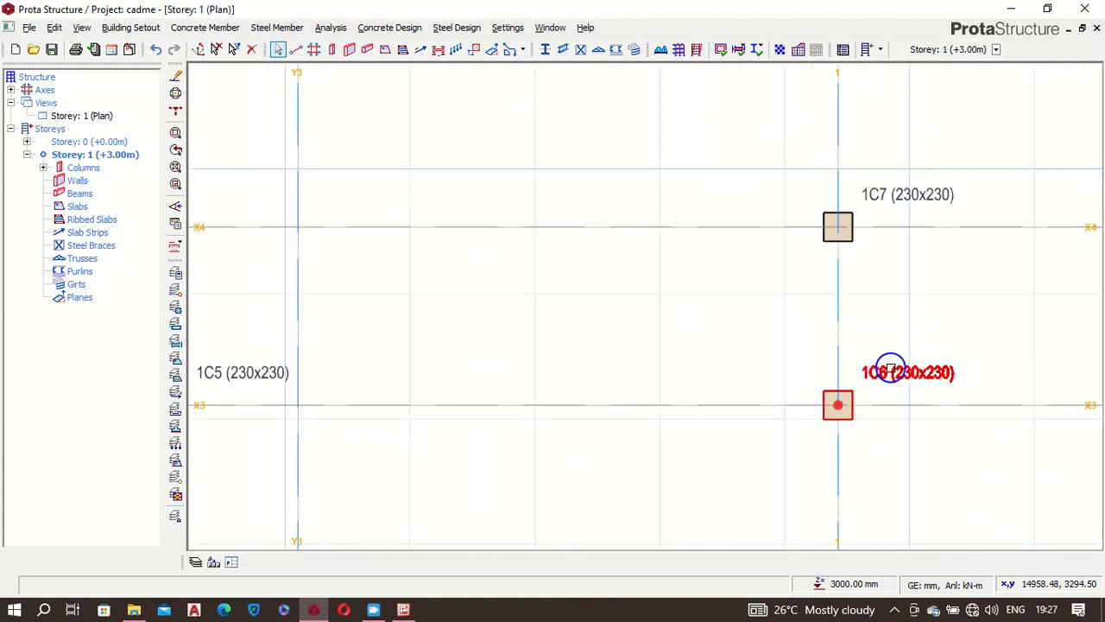
{"action": "scroll", "coordinate": [834, 427], "scroll_direction": "down", "scroll_amount": 5}
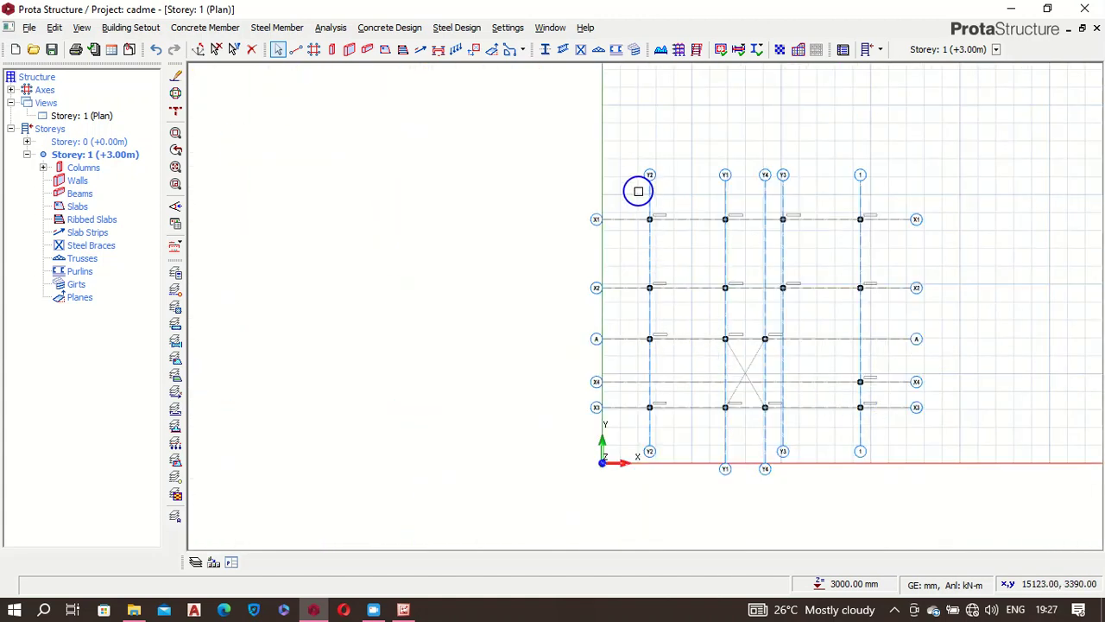
{"action": "scroll", "coordinate": [639, 210], "scroll_direction": "up", "scroll_amount": 4}
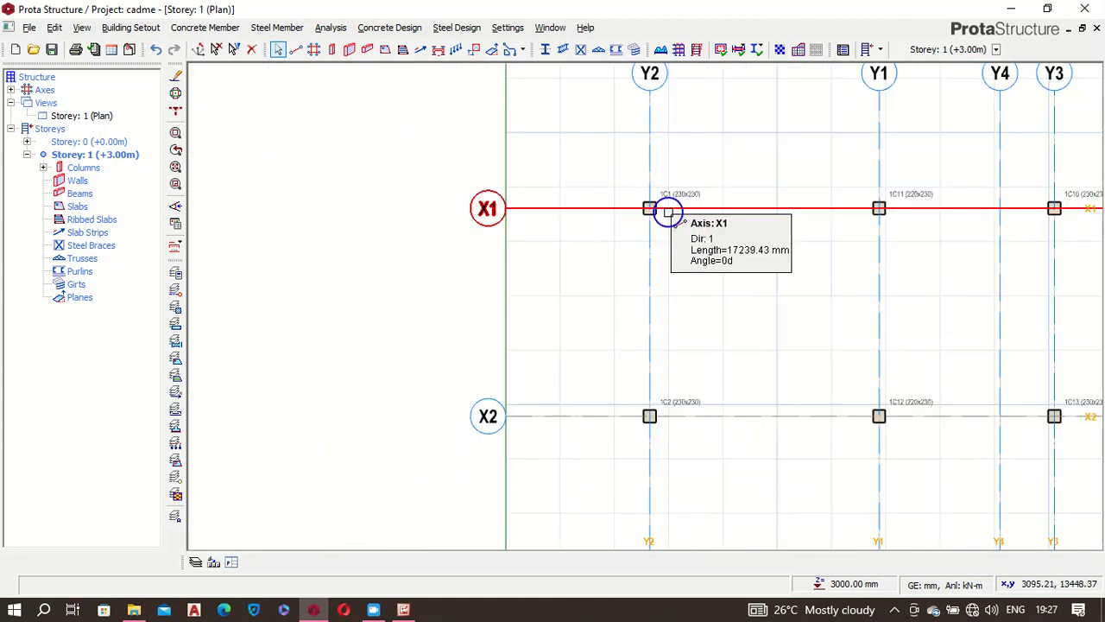
{"action": "scroll", "coordinate": [669, 212], "scroll_direction": "up", "scroll_amount": 3}
{"action": "left_click", "coordinate": [632, 217]}
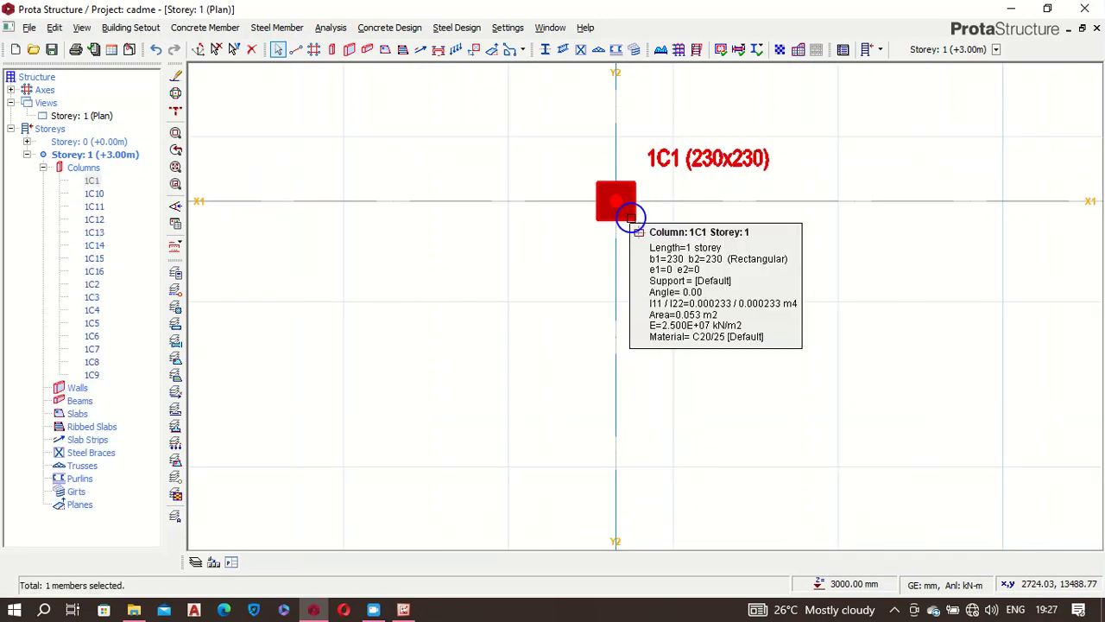
{"action": "right_click", "coordinate": [639, 209]}
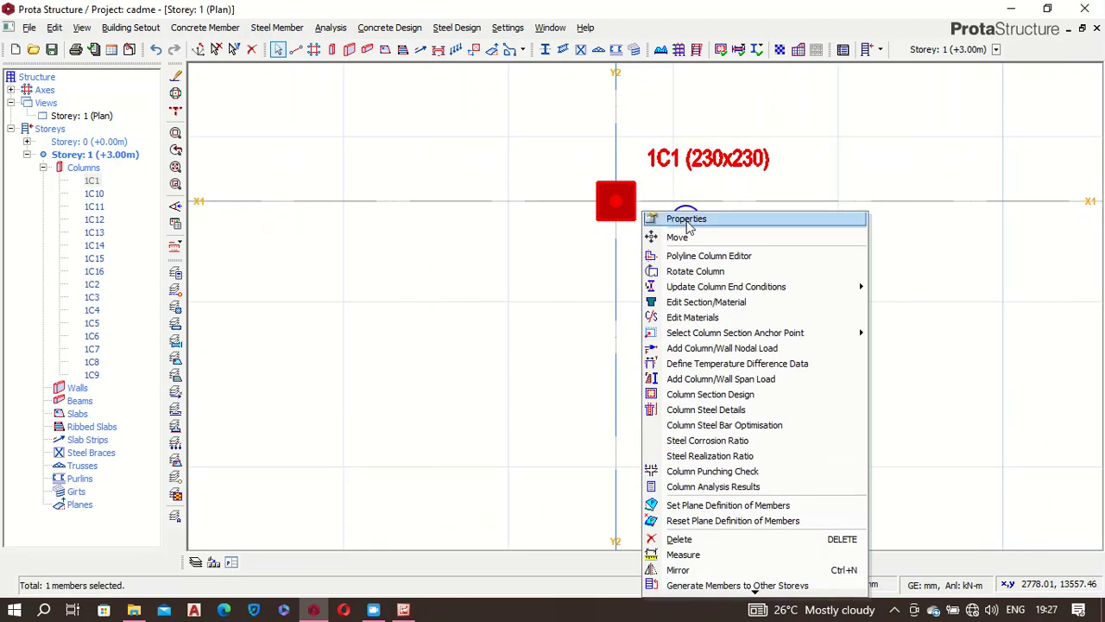
{"action": "left_click", "coordinate": [684, 218]}
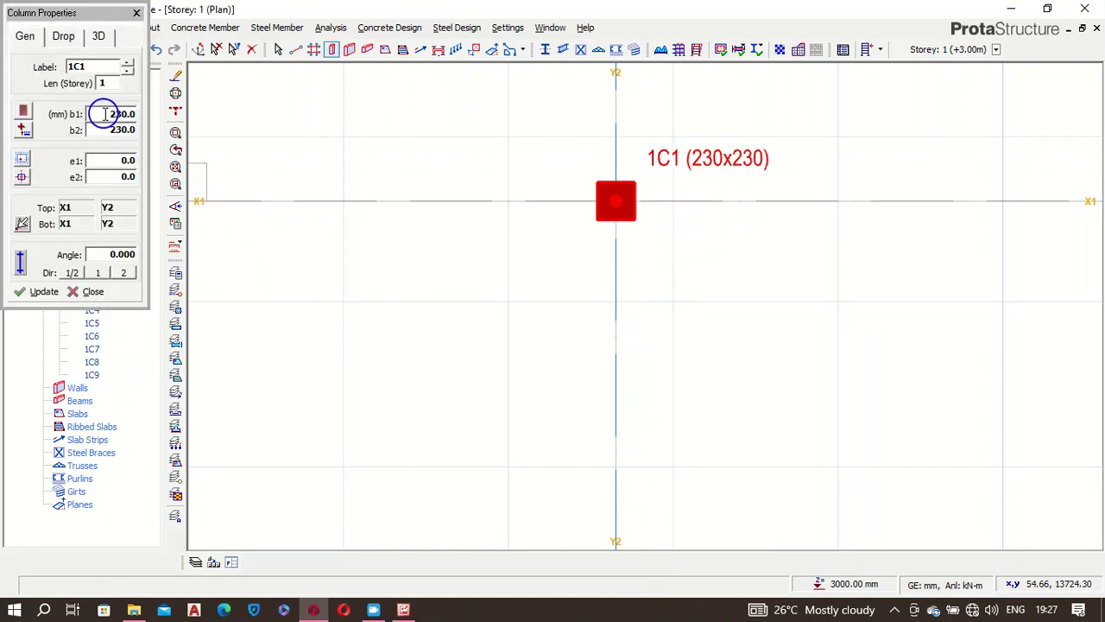
{"action": "double_click", "coordinate": [104, 114]}
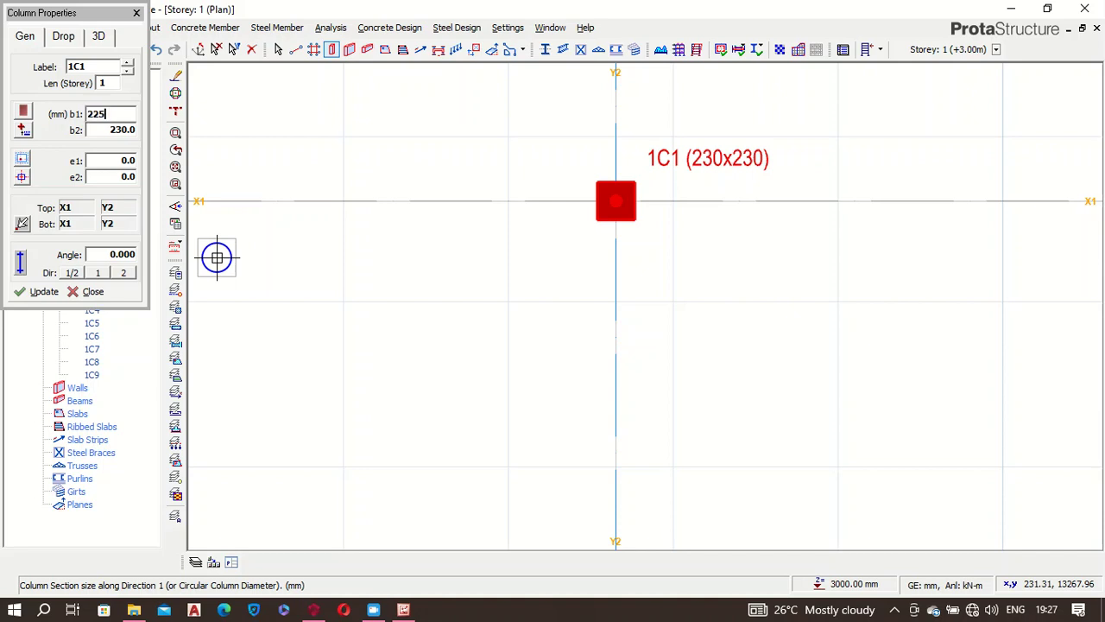
{"action": "double_click", "coordinate": [122, 129]}
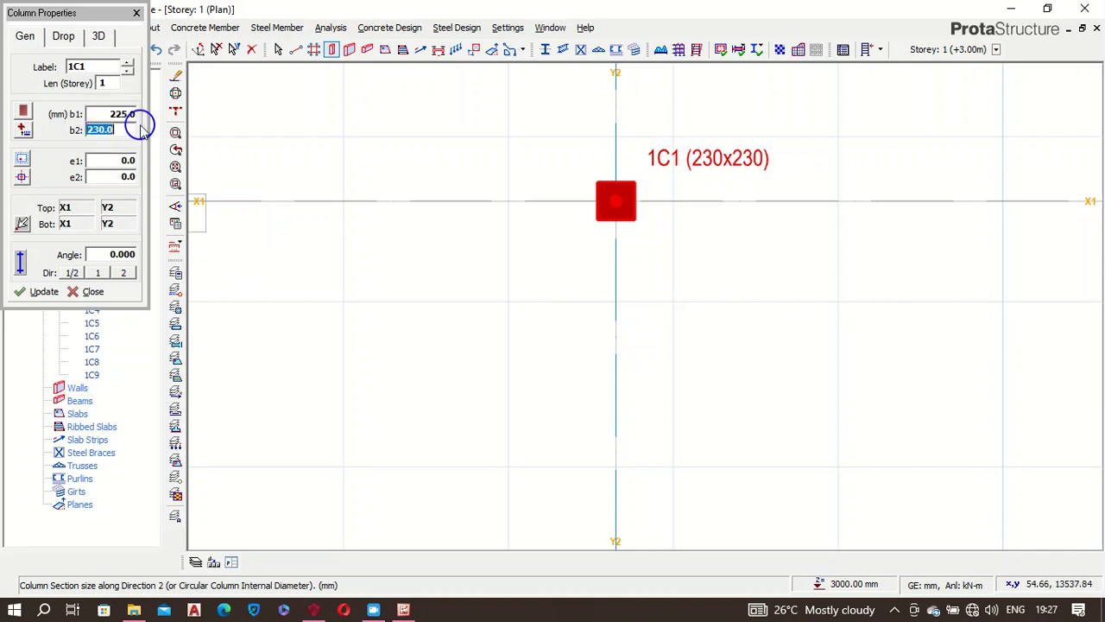
{"action": "left_click", "coordinate": [42, 291]}
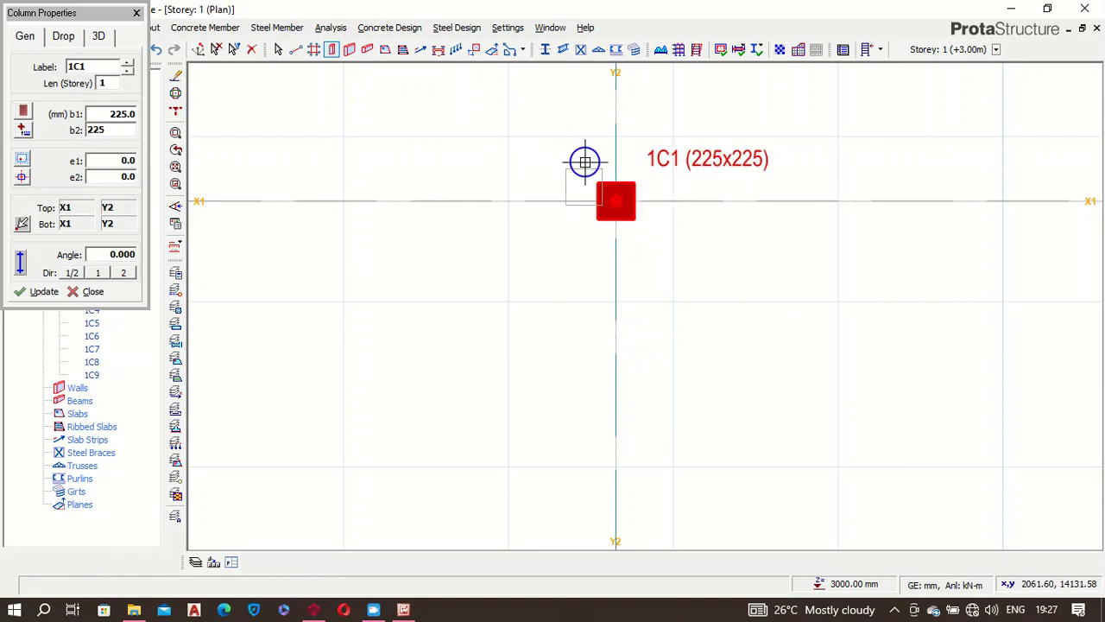
{"action": "left_click", "coordinate": [104, 291]}
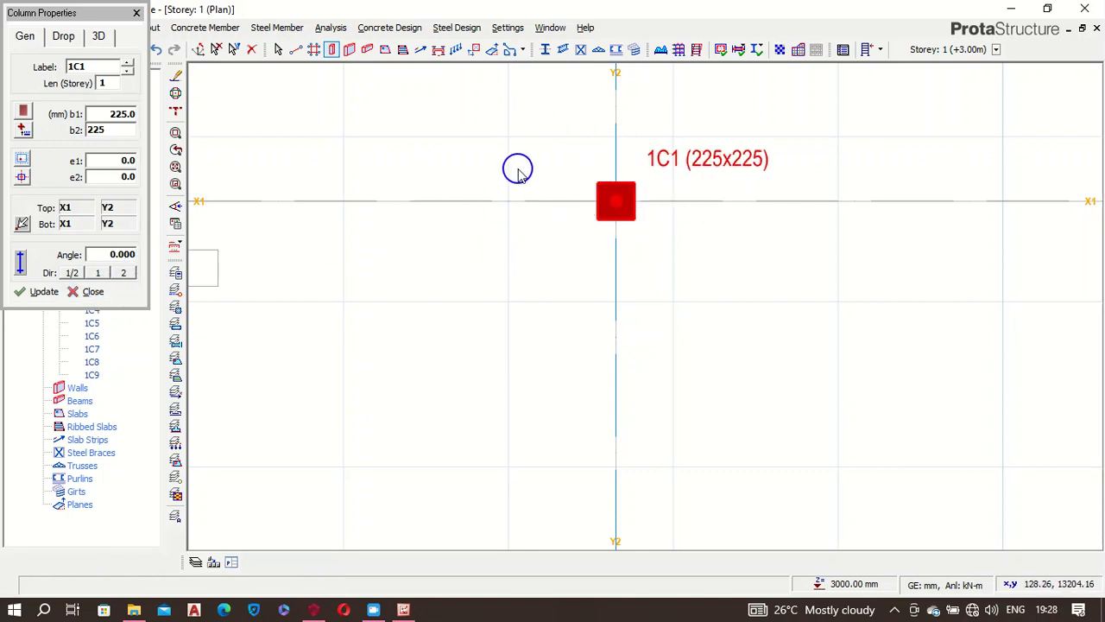
Select all the columns on Storey 1 and open their shared properties in the column table.
{"action": "scroll", "coordinate": [545, 149], "scroll_direction": "down", "scroll_amount": 4}
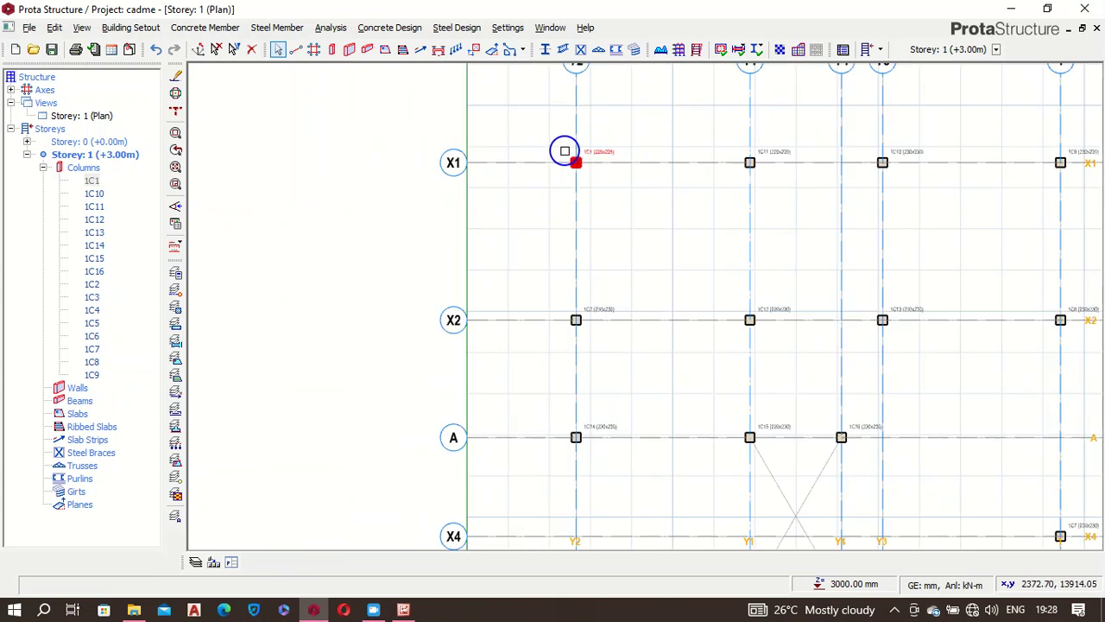
{"action": "left_click_drag", "start_coordinate": [548, 130], "coordinate": [808, 355]}
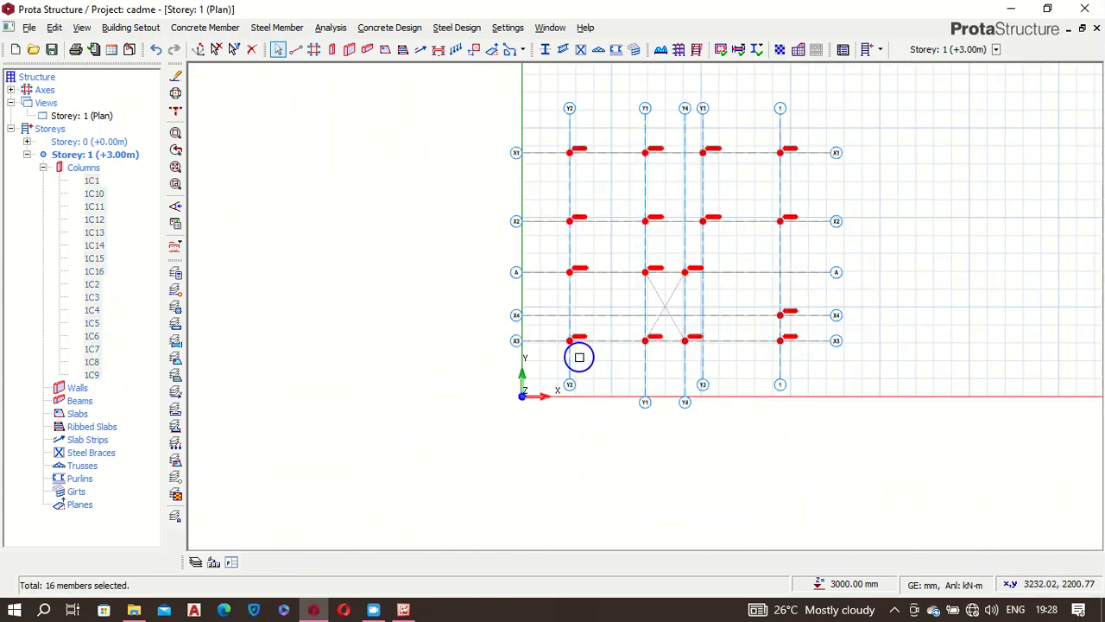
{"action": "scroll", "coordinate": [570, 350], "scroll_direction": "up", "scroll_amount": 5}
{"action": "right_click", "coordinate": [556, 260]}
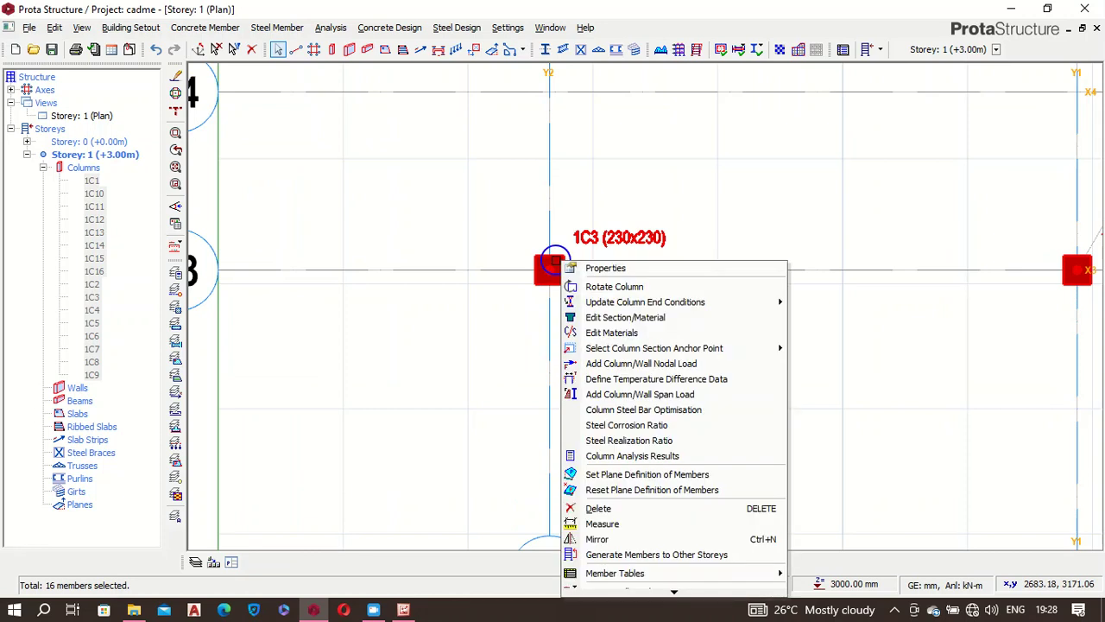
{"action": "left_click", "coordinate": [617, 271]}
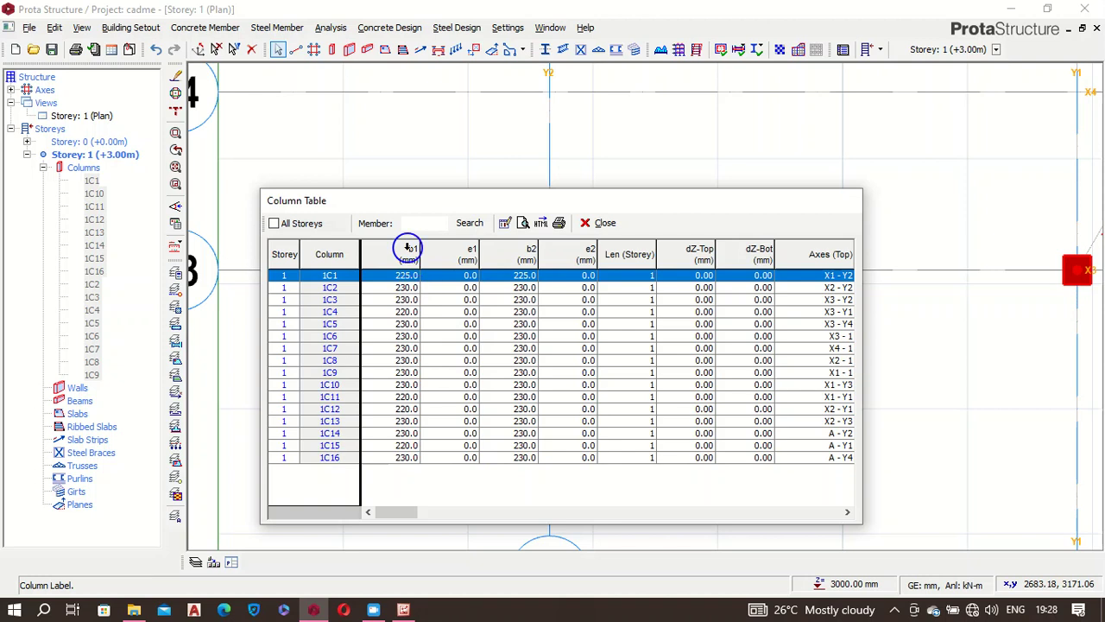
Set the b1 dimension of every column in the table to 225 mm.
{"action": "left_click", "coordinate": [405, 252]}
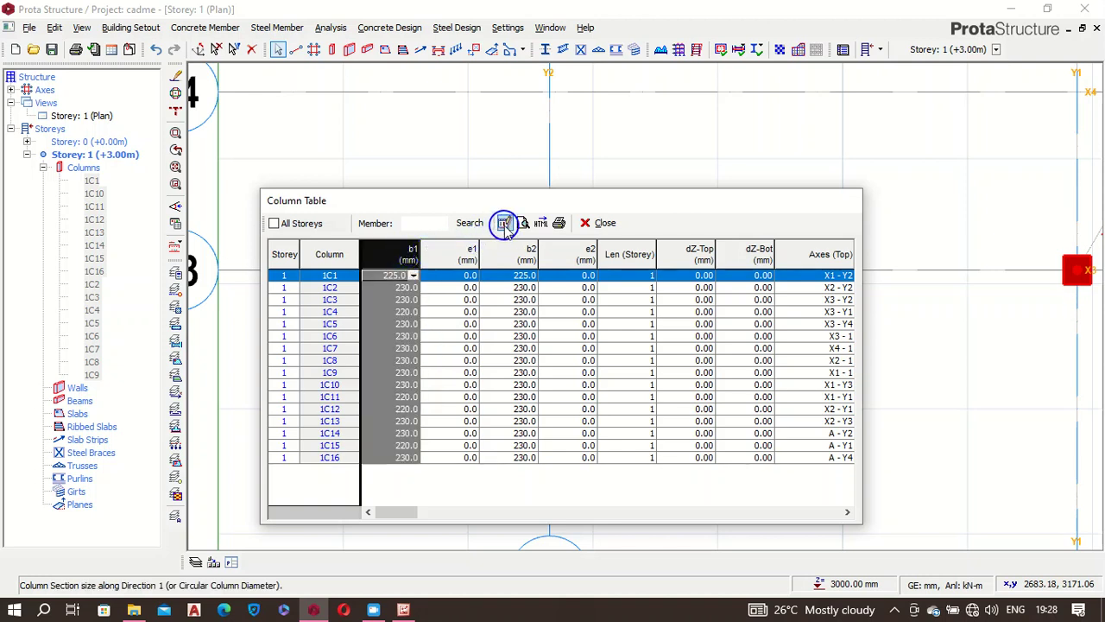
{"action": "left_click", "coordinate": [505, 223]}
{"action": "type", "text": "225"}
{"action": "left_click", "coordinate": [596, 381]}
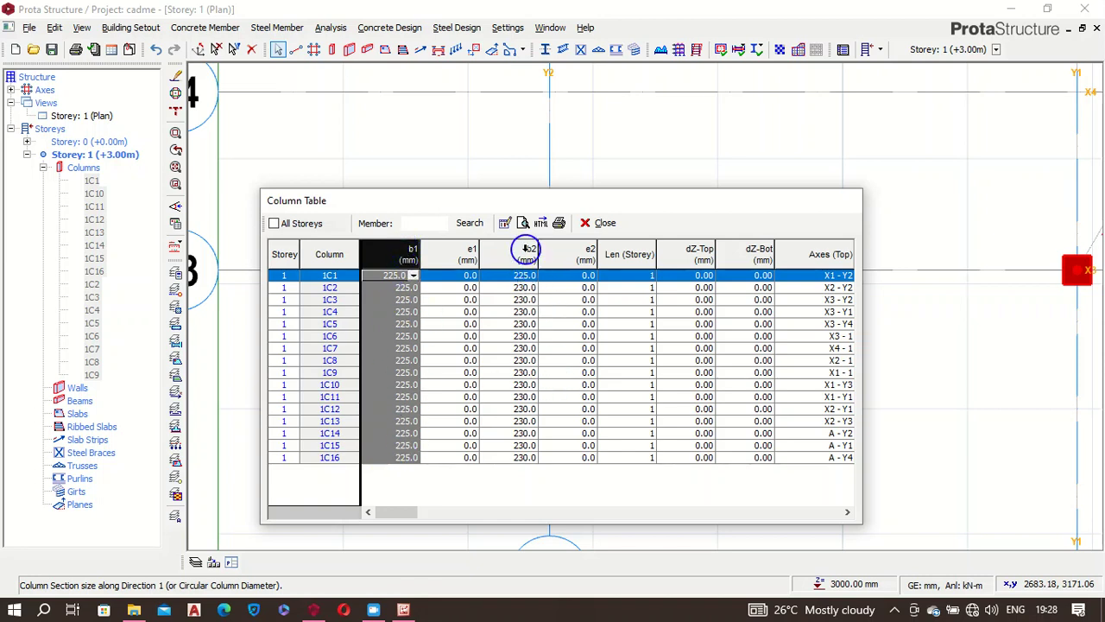
Set the b2 dimension of every column to 225 mm and close the column table.
{"action": "left_click", "coordinate": [524, 250]}
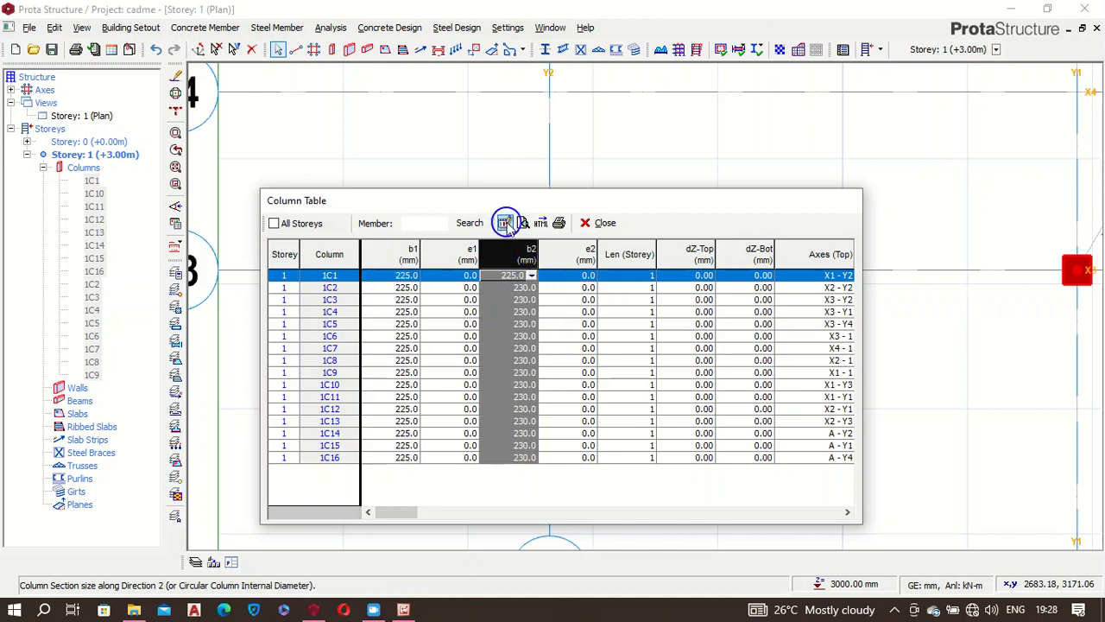
{"action": "left_click", "coordinate": [505, 223]}
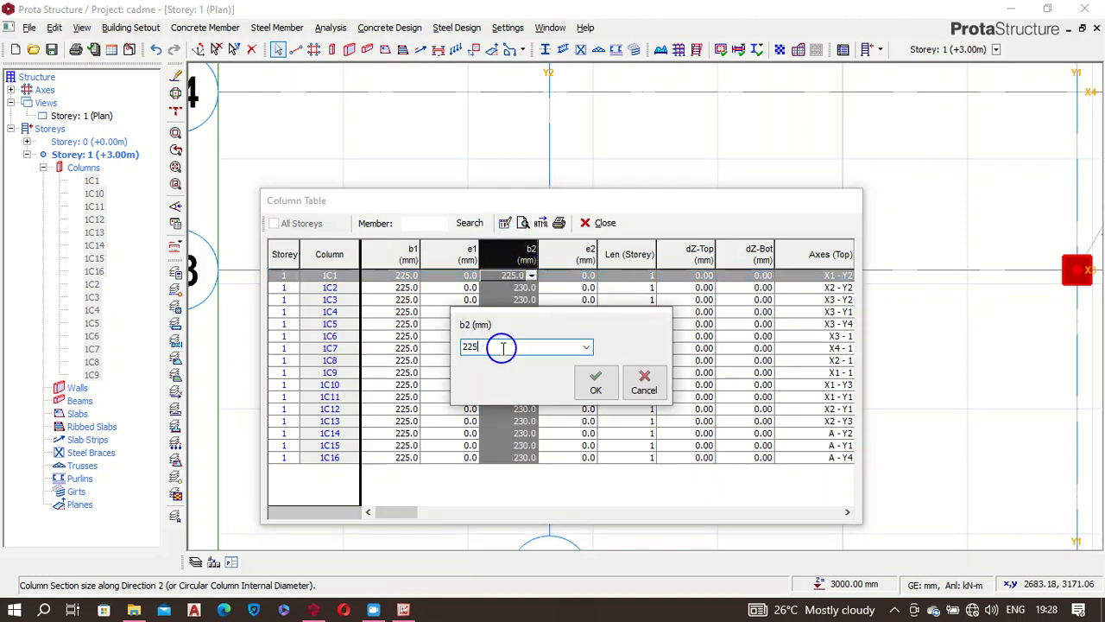
{"action": "left_click", "coordinate": [596, 380]}
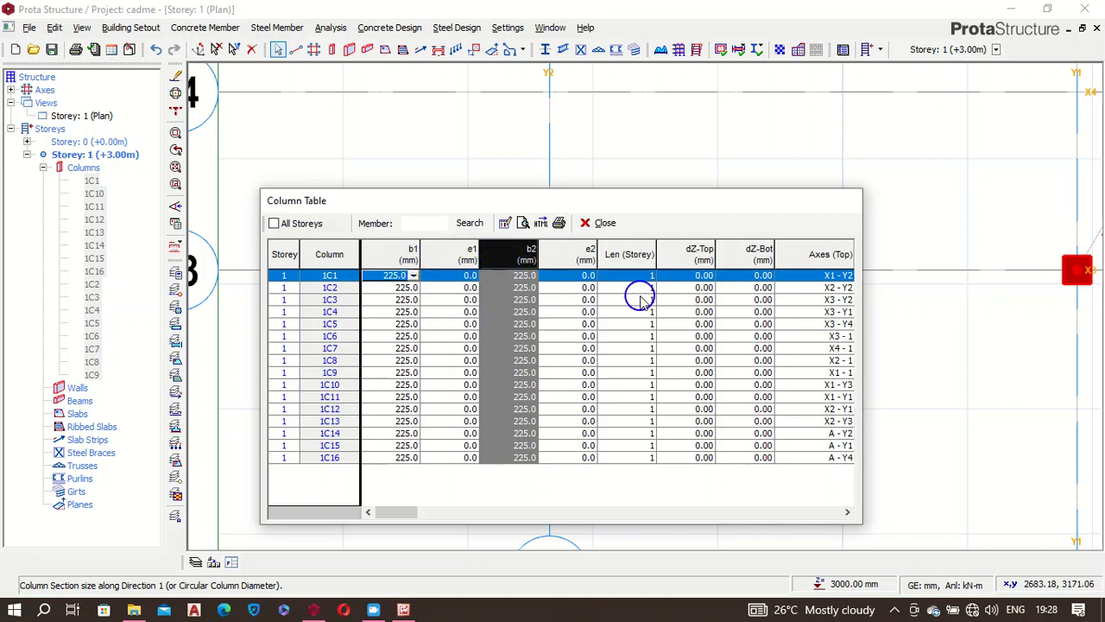
{"action": "left_click", "coordinate": [607, 226]}
Examine the section size labels of the columns along axes X3, A, X2 and X1 in the plan.
{"action": "scroll", "coordinate": [578, 251], "scroll_direction": "down", "scroll_amount": 5}
{"action": "scroll", "coordinate": [725, 205], "scroll_direction": "up", "scroll_amount": 2}
{"action": "scroll", "coordinate": [724, 205], "scroll_direction": "up", "scroll_amount": 5}
{"action": "scroll", "coordinate": [659, 350], "scroll_direction": "down", "scroll_amount": 3}
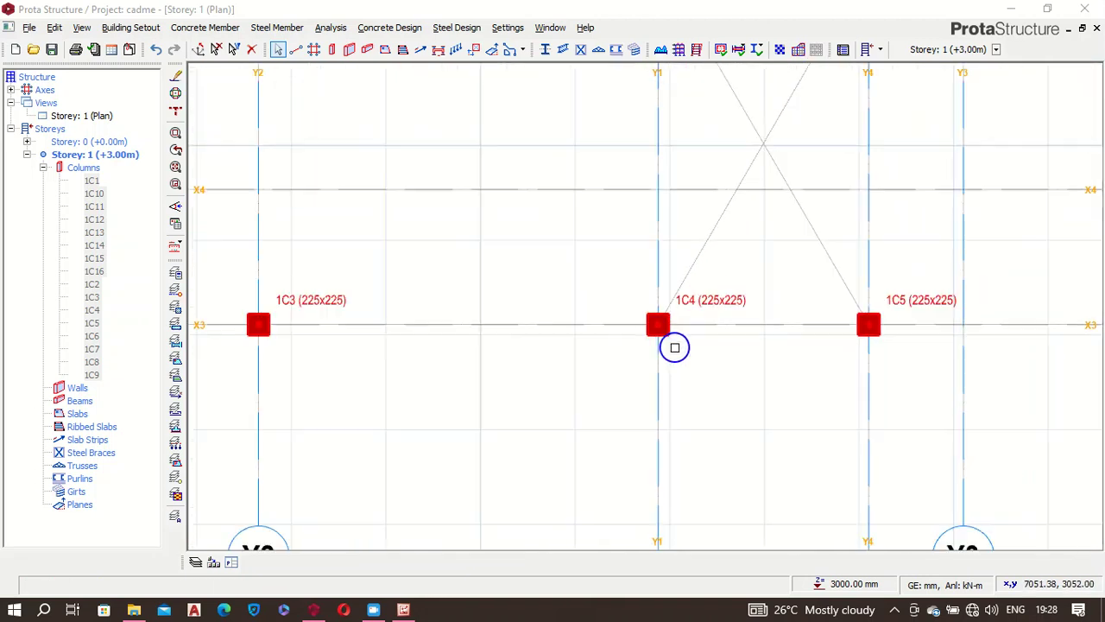
{"action": "scroll", "coordinate": [854, 313], "scroll_direction": "up", "scroll_amount": 3}
{"action": "scroll", "coordinate": [829, 397], "scroll_direction": "down", "scroll_amount": 5}
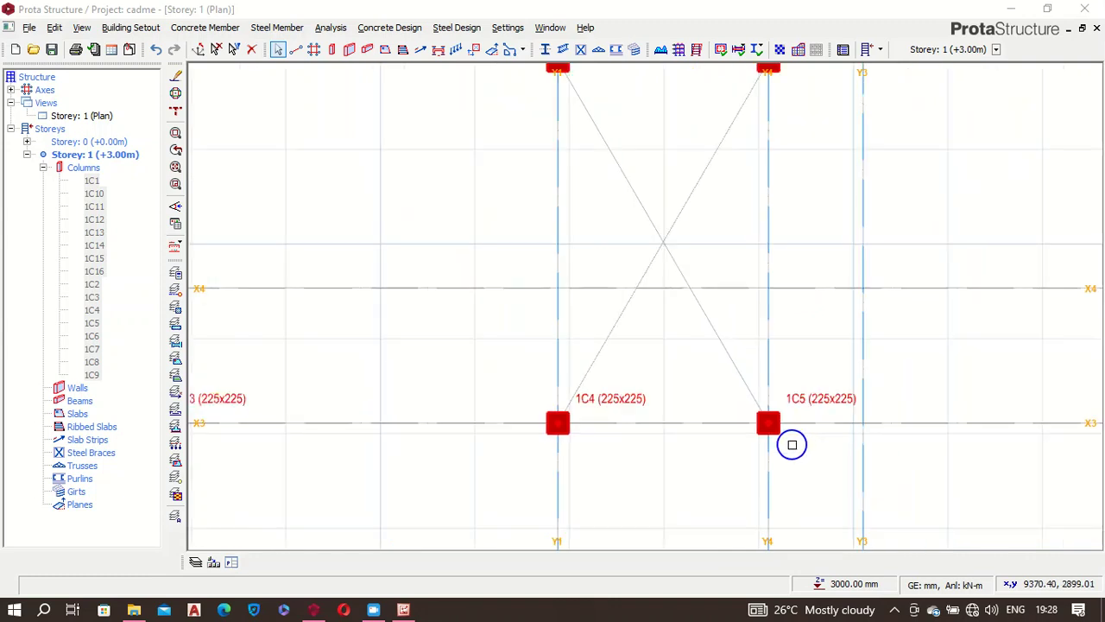
{"action": "scroll", "coordinate": [749, 367], "scroll_direction": "down", "scroll_amount": 2}
{"action": "scroll", "coordinate": [678, 279], "scroll_direction": "up", "scroll_amount": 4}
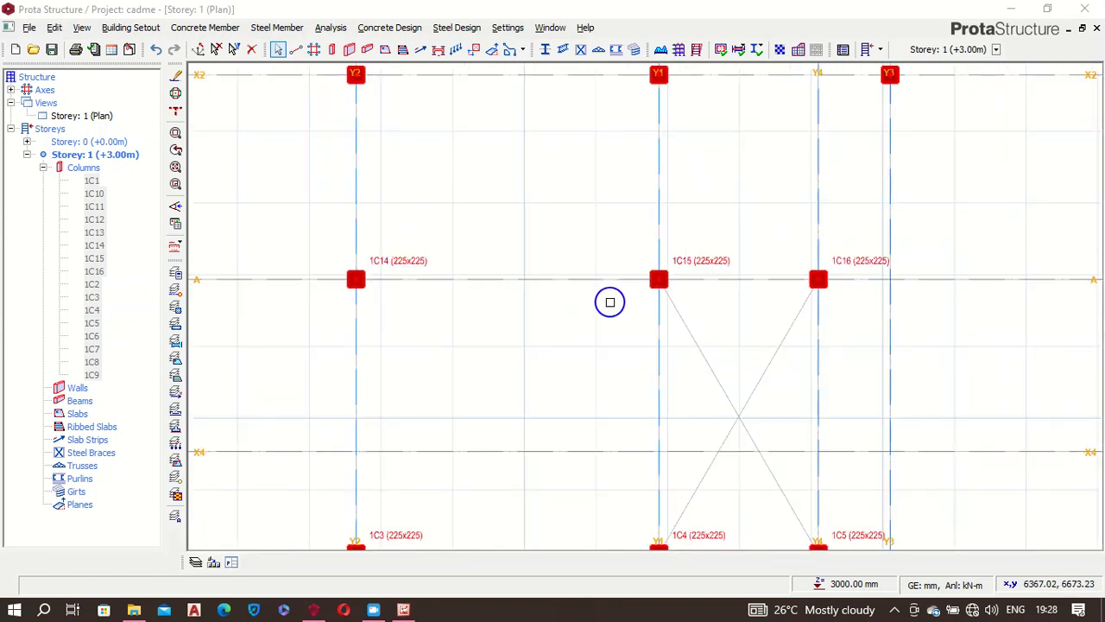
{"action": "scroll", "coordinate": [610, 301], "scroll_direction": "down", "scroll_amount": 2}
{"action": "scroll", "coordinate": [555, 230], "scroll_direction": "down", "scroll_amount": 1}
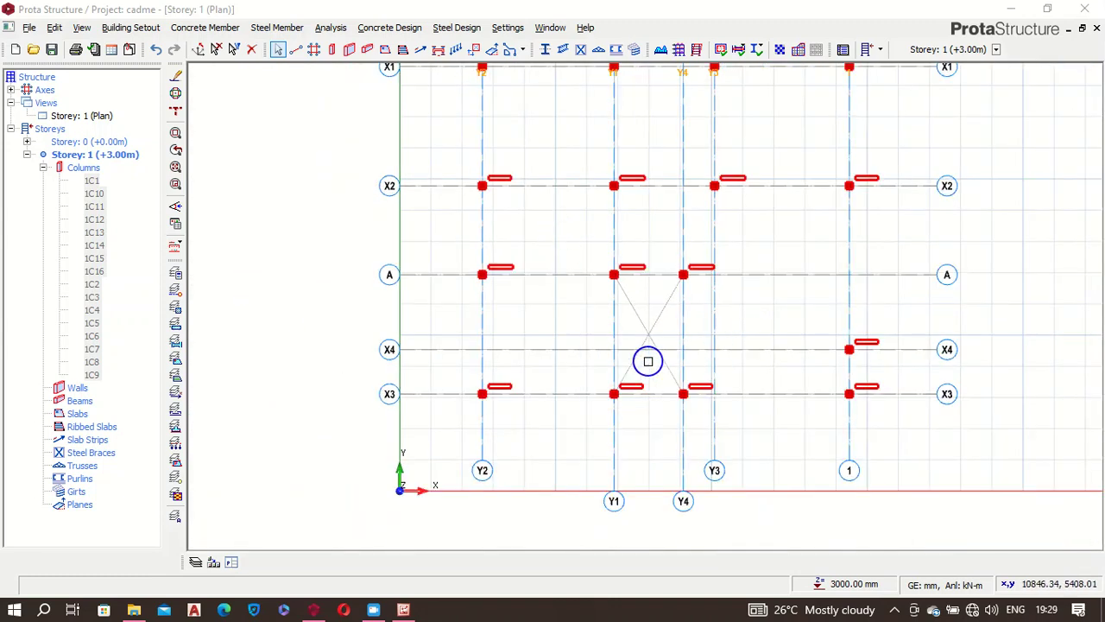
{"action": "scroll", "coordinate": [639, 360], "scroll_direction": "down", "scroll_amount": 1}
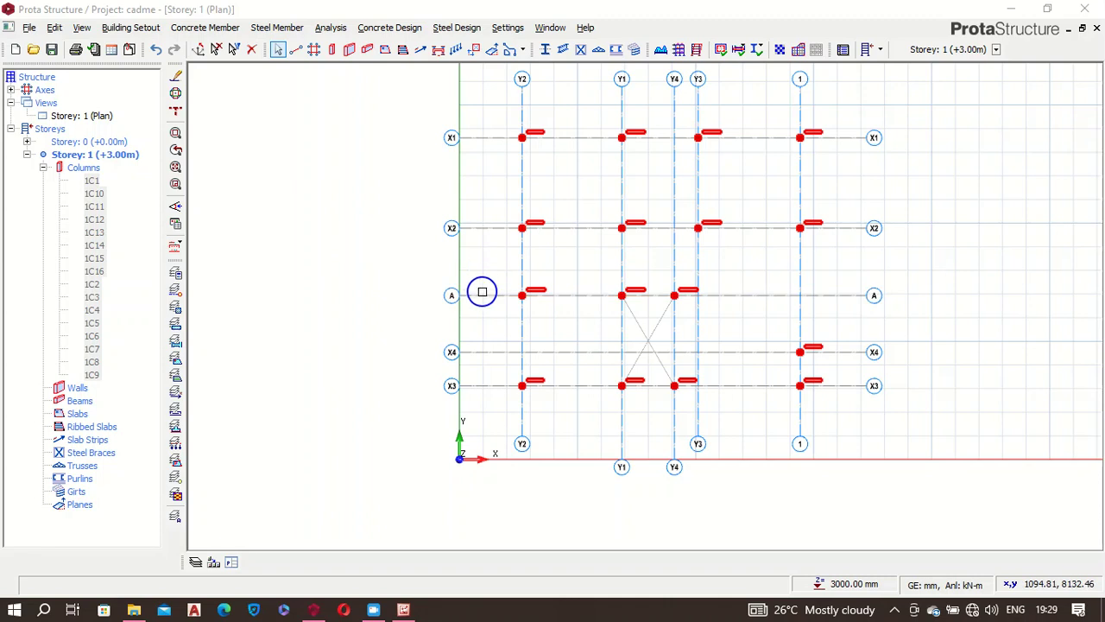
{"action": "scroll", "coordinate": [484, 294], "scroll_direction": "down", "scroll_amount": 1}
{"action": "scroll", "coordinate": [565, 130], "scroll_direction": "up", "scroll_amount": 3}
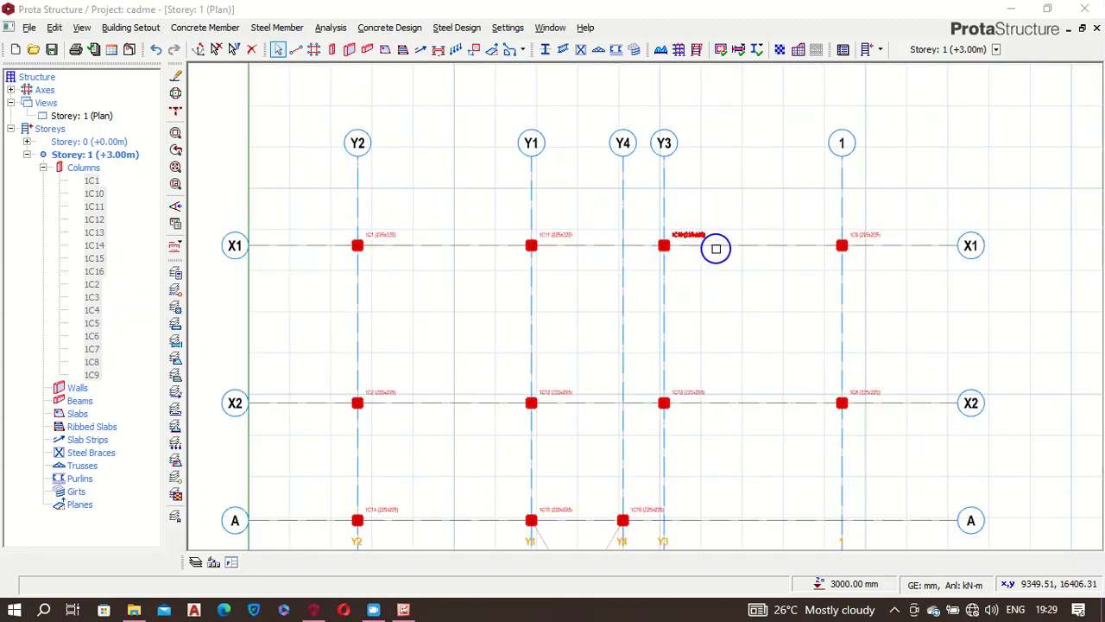
{"action": "scroll", "coordinate": [683, 311], "scroll_direction": "down", "scroll_amount": 1}
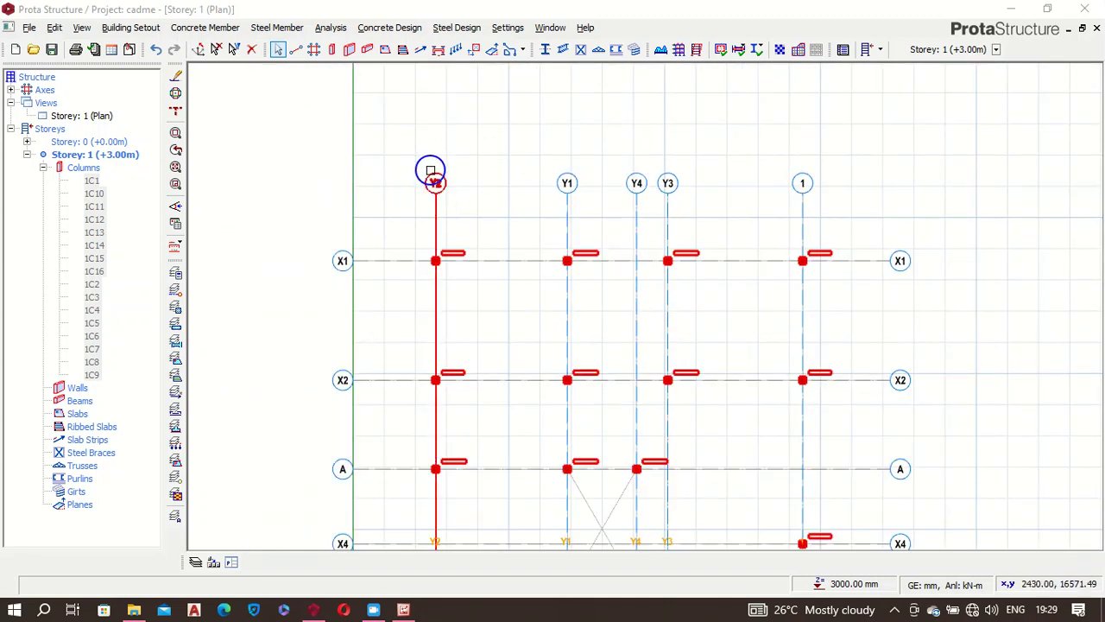
Examine the labels and order of the vertical axes, from Y2 across to axis 1, above the X1 row of columns.
{"action": "scroll", "coordinate": [430, 171], "scroll_direction": "up", "scroll_amount": 3}
{"action": "scroll", "coordinate": [432, 173], "scroll_direction": "down", "scroll_amount": 1}
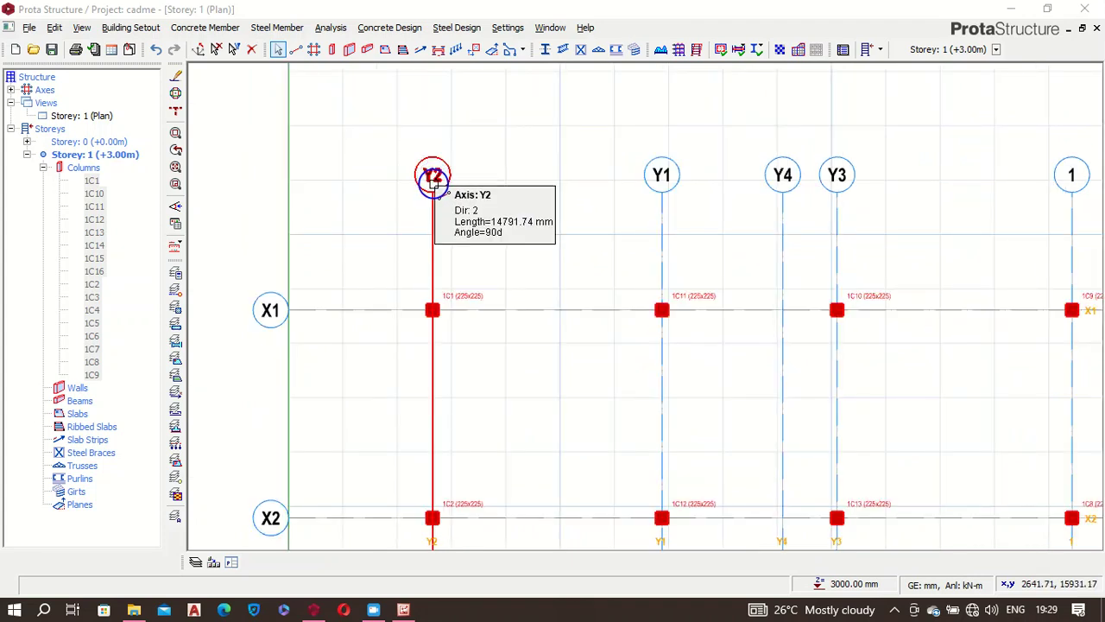
{"action": "scroll", "coordinate": [432, 178], "scroll_direction": "up", "scroll_amount": 1}
{"action": "scroll", "coordinate": [429, 165], "scroll_direction": "down", "scroll_amount": 1}
{"action": "scroll", "coordinate": [696, 178], "scroll_direction": "up", "scroll_amount": 1}
{"action": "scroll", "coordinate": [599, 183], "scroll_direction": "down", "scroll_amount": 1}
{"action": "scroll", "coordinate": [720, 165], "scroll_direction": "up", "scroll_amount": 1}
{"action": "scroll", "coordinate": [730, 165], "scroll_direction": "up", "scroll_amount": 1}
{"action": "scroll", "coordinate": [694, 195], "scroll_direction": "down", "scroll_amount": 4}
{"action": "scroll", "coordinate": [803, 179], "scroll_direction": "up", "scroll_amount": 2}
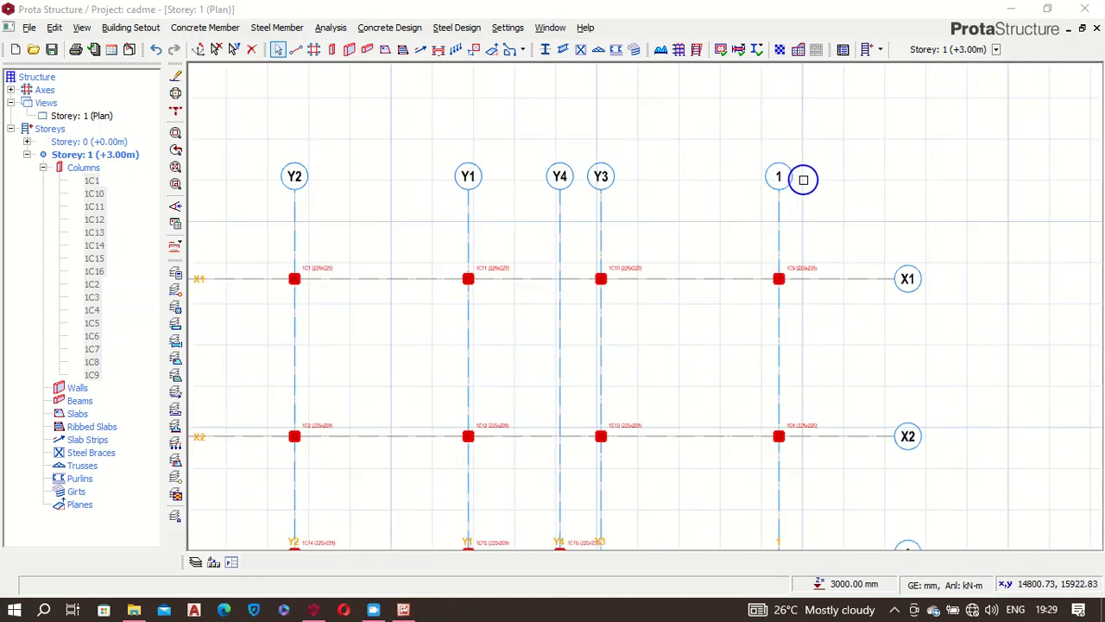
{"action": "scroll", "coordinate": [803, 180], "scroll_direction": "down", "scroll_amount": 1}
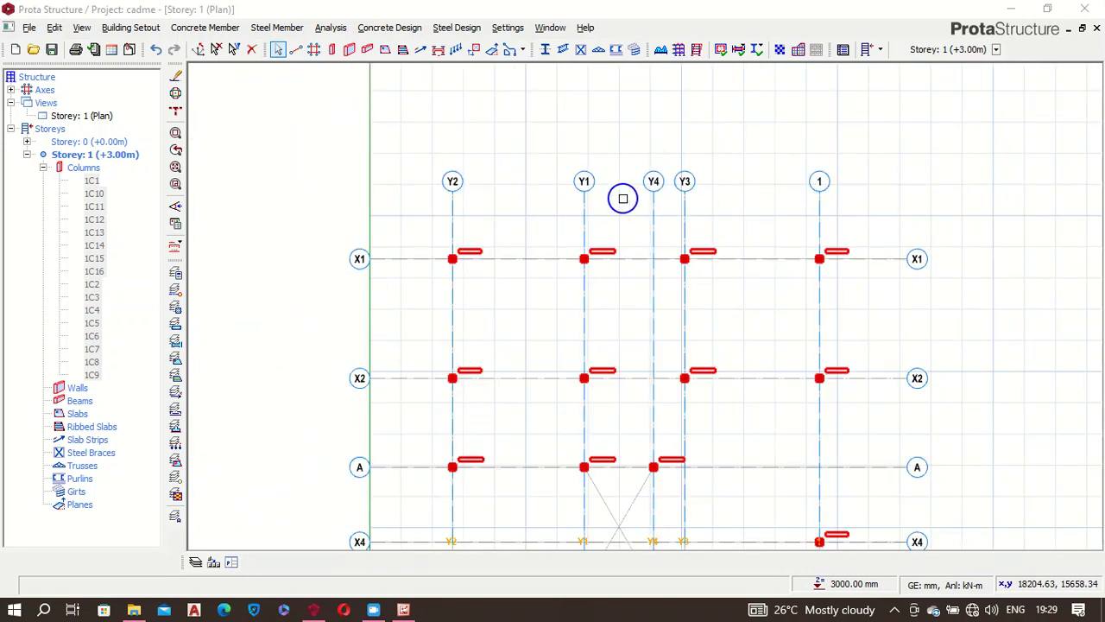
{"action": "scroll", "coordinate": [825, 175], "scroll_direction": "up", "scroll_amount": 2}
{"action": "scroll", "coordinate": [833, 198], "scroll_direction": "down", "scroll_amount": 2}
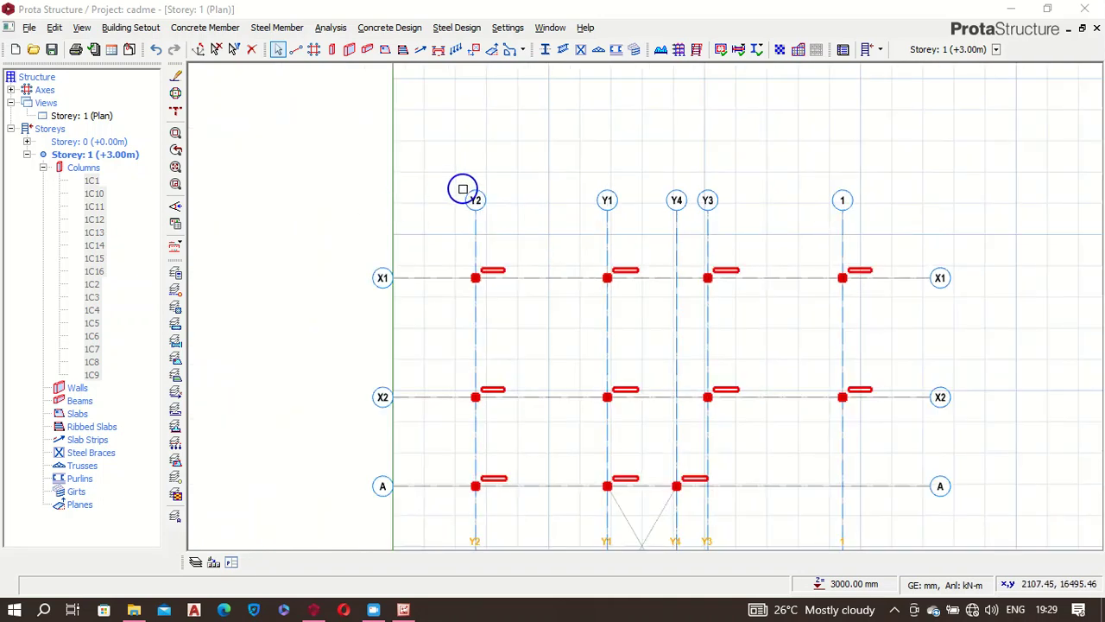
{"action": "scroll", "coordinate": [467, 194], "scroll_direction": "down", "scroll_amount": 2}
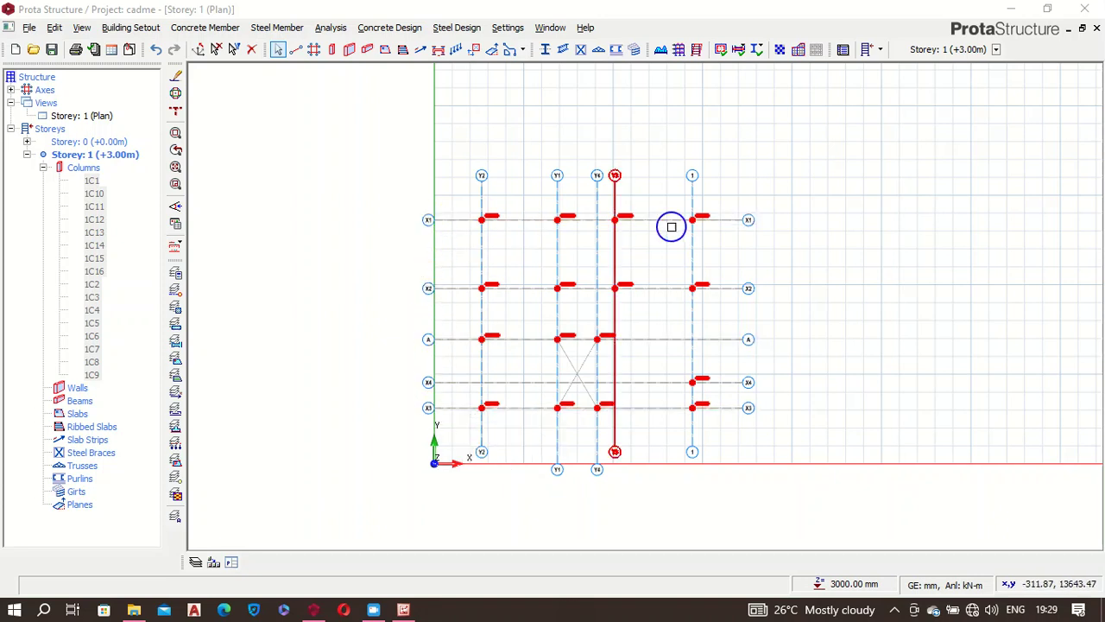
{"action": "scroll", "coordinate": [516, 170], "scroll_direction": "up", "scroll_amount": 1}
{"action": "scroll", "coordinate": [516, 171], "scroll_direction": "up", "scroll_amount": 2}
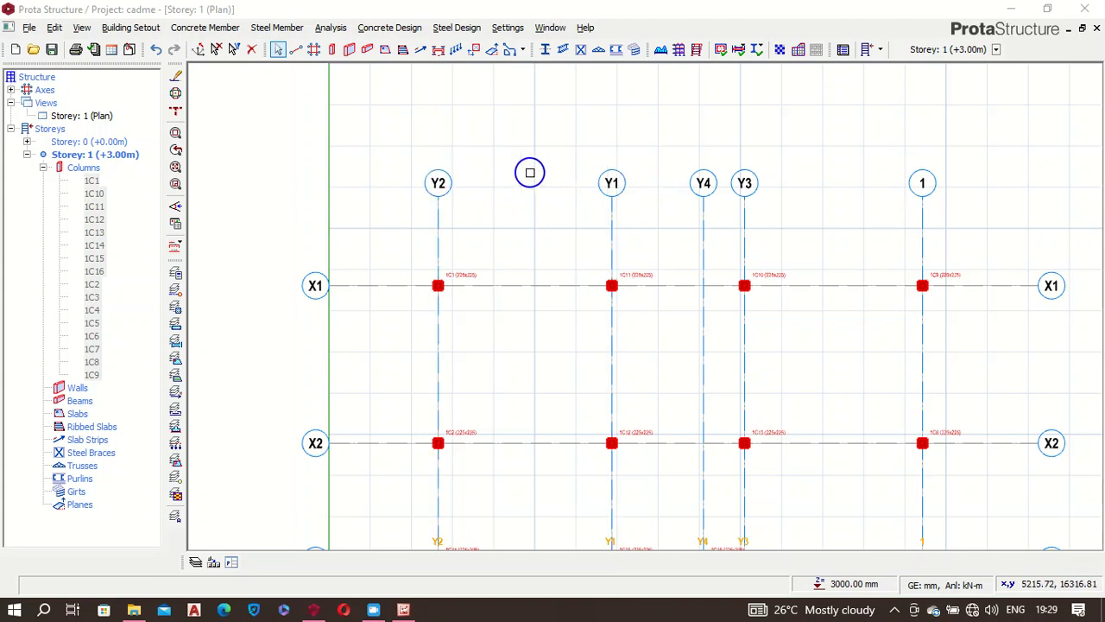
{"action": "scroll", "coordinate": [432, 183], "scroll_direction": "down", "scroll_amount": 1}
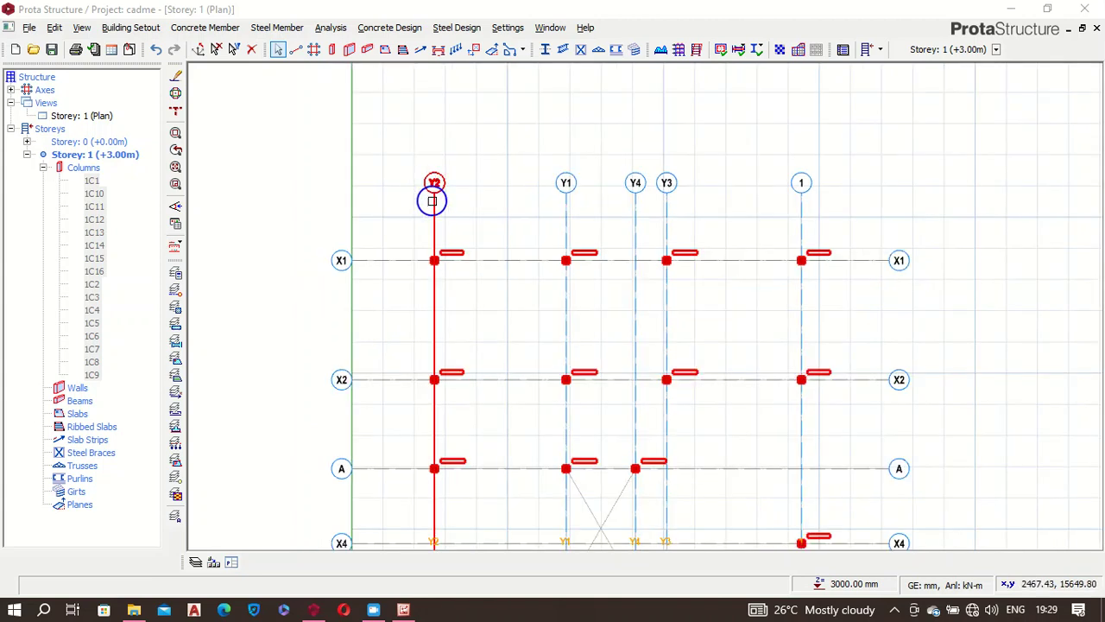
{"action": "scroll", "coordinate": [445, 194], "scroll_direction": "down", "scroll_amount": 1}
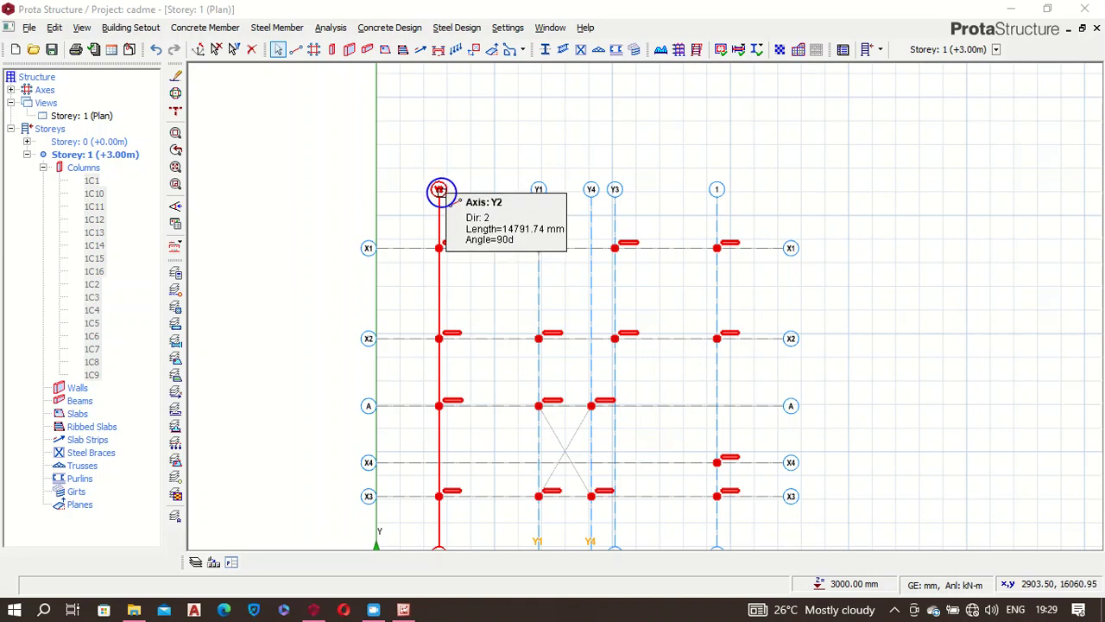
{"action": "scroll", "coordinate": [429, 236], "scroll_direction": "up", "scroll_amount": 4}
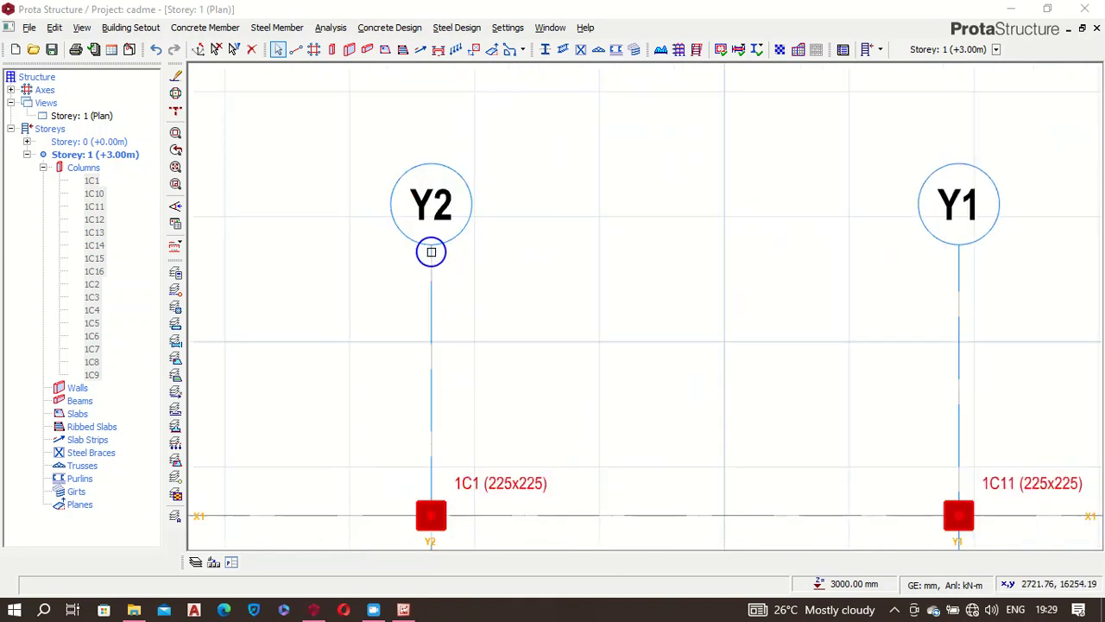
Examine the labels and order of the horizontal axes, from X1 through X2, A and X4 to X3.
{"action": "scroll", "coordinate": [527, 170], "scroll_direction": "down", "scroll_amount": 2}
{"action": "scroll", "coordinate": [526, 170], "scroll_direction": "down", "scroll_amount": 1}
{"action": "scroll", "coordinate": [403, 476], "scroll_direction": "up", "scroll_amount": 4}
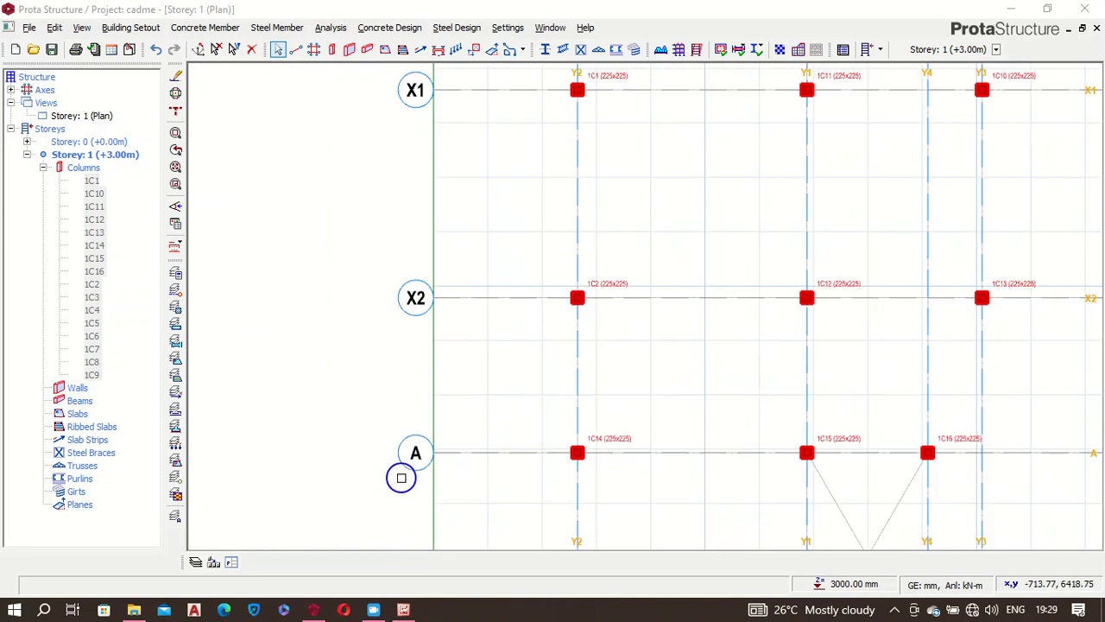
{"action": "scroll", "coordinate": [426, 456], "scroll_direction": "down", "scroll_amount": 4}
{"action": "scroll", "coordinate": [521, 146], "scroll_direction": "up", "scroll_amount": 2}
{"action": "scroll", "coordinate": [521, 146], "scroll_direction": "down", "scroll_amount": 3}
{"action": "scroll", "coordinate": [461, 369], "scroll_direction": "up", "scroll_amount": 6}
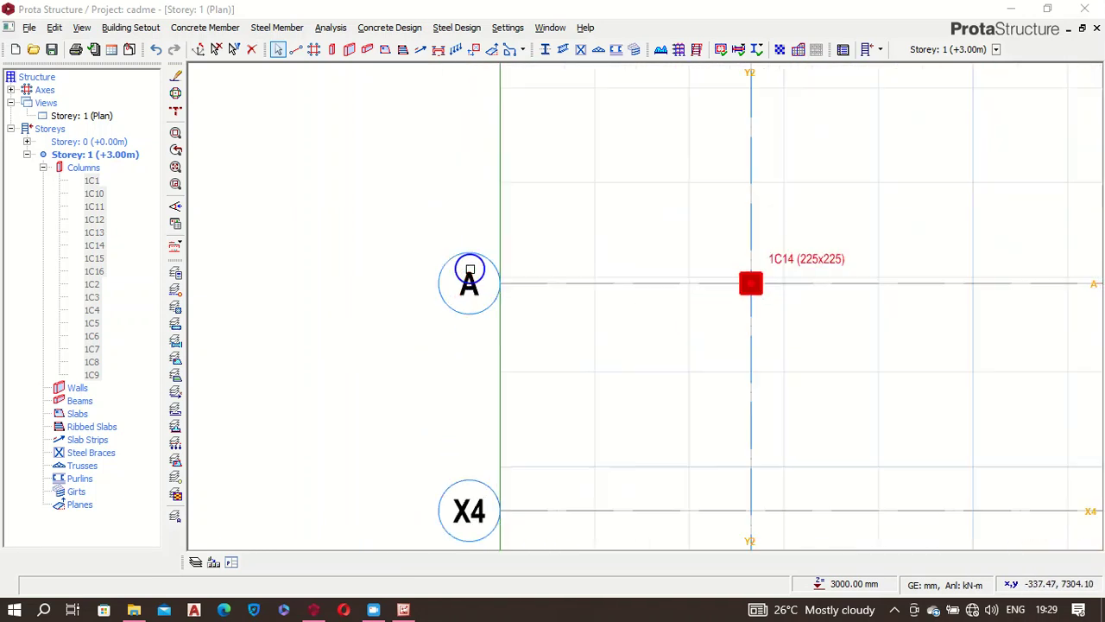
{"action": "scroll", "coordinate": [468, 319], "scroll_direction": "down", "scroll_amount": 5}
{"action": "scroll", "coordinate": [479, 211], "scroll_direction": "up", "scroll_amount": 2}
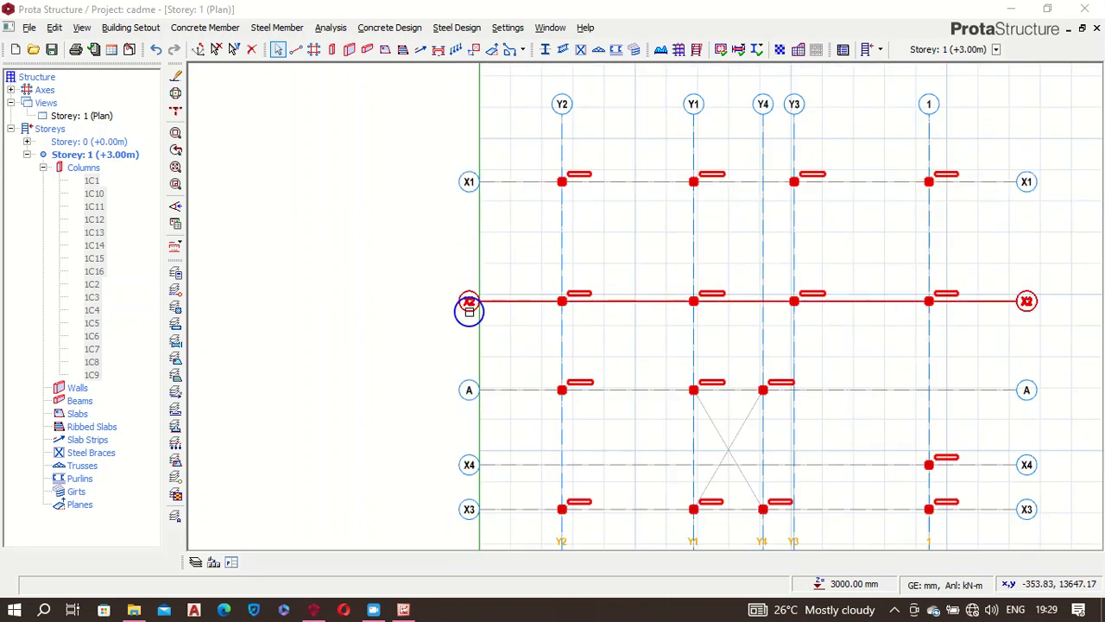
Relabel horizontal axis A, between X2 and X4, as 3 in its axis properties and finish the edit.
{"action": "scroll", "coordinate": [466, 384], "scroll_direction": "up", "scroll_amount": 3}
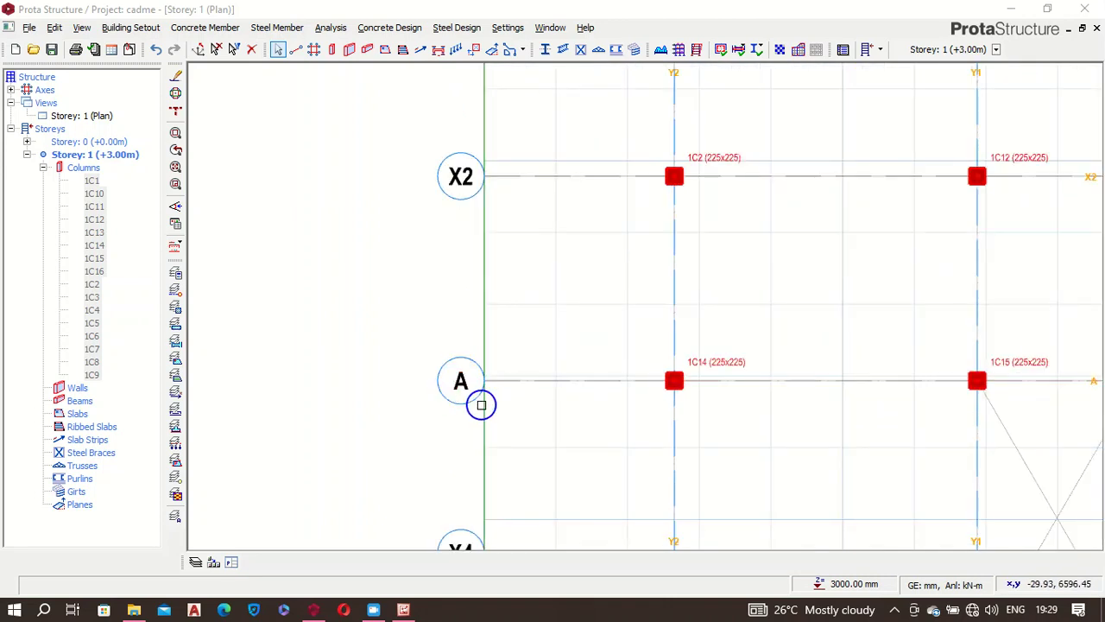
{"action": "left_click", "coordinate": [472, 401]}
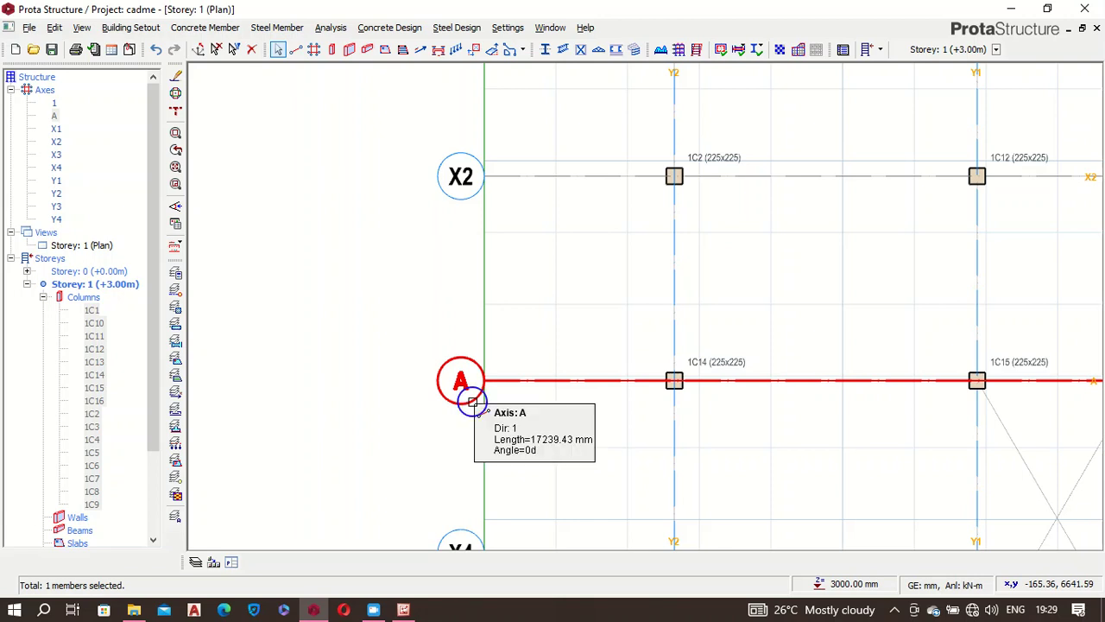
{"action": "right_click", "coordinate": [473, 400]}
{"action": "double_click", "coordinate": [535, 164]}
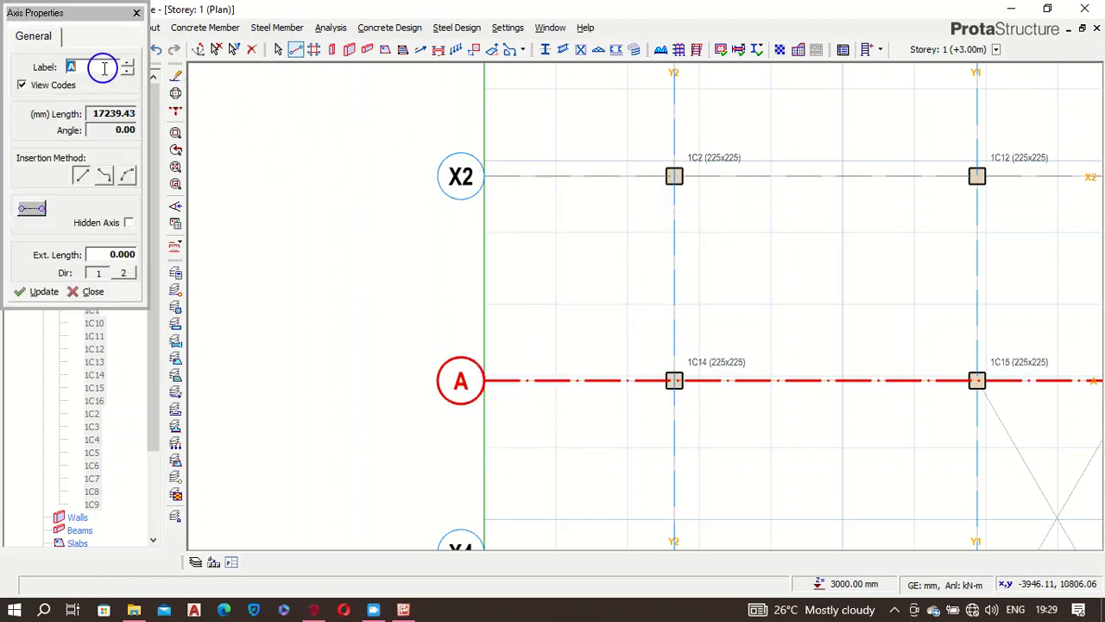
{"action": "left_click", "coordinate": [45, 292]}
{"action": "scroll", "coordinate": [412, 386], "scroll_direction": "down", "scroll_amount": 2}
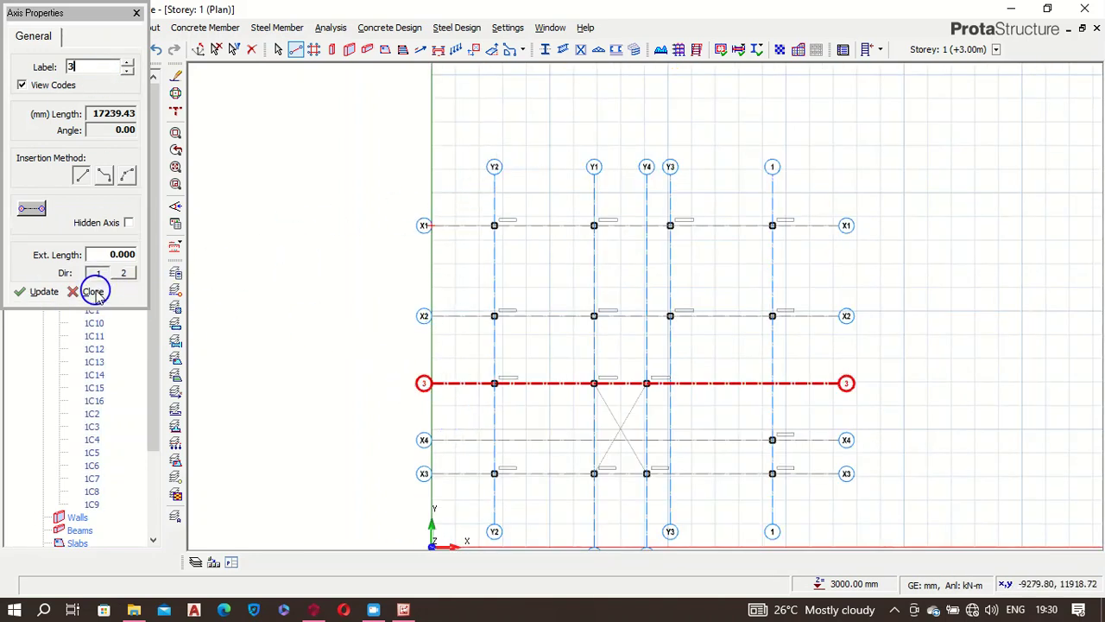
{"action": "key", "text": "Escape"}
Relabel vertical axis 1, which runs through column 1C9, as E and close its properties.
{"action": "scroll", "coordinate": [789, 171], "scroll_direction": "up", "scroll_amount": 3}
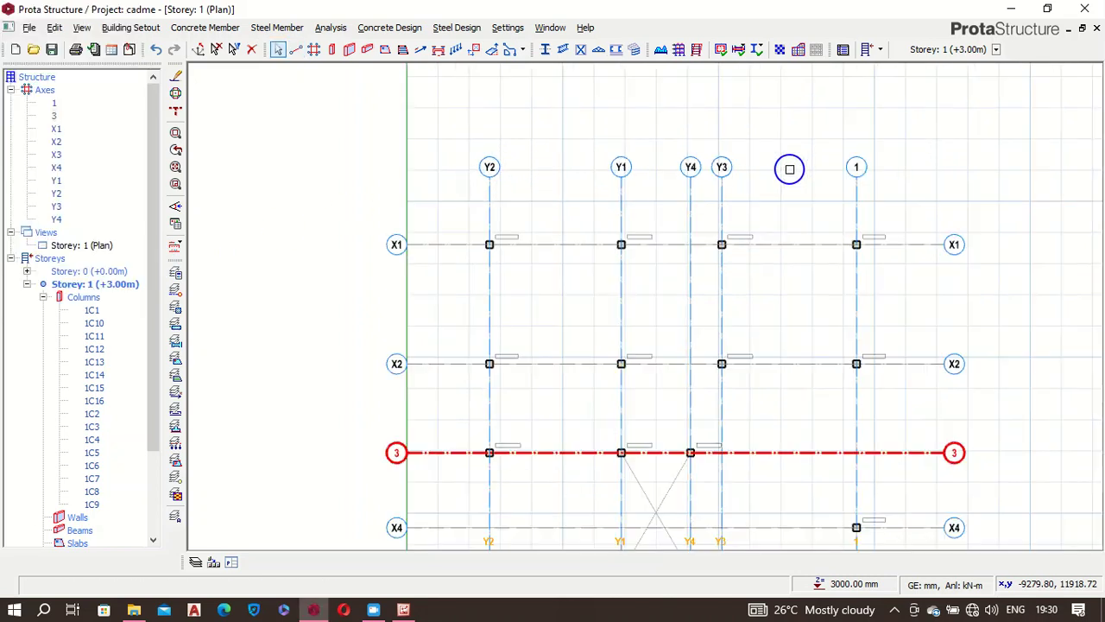
{"action": "scroll", "coordinate": [896, 163], "scroll_direction": "up", "scroll_amount": 1}
{"action": "scroll", "coordinate": [807, 180], "scroll_direction": "down", "scroll_amount": 1}
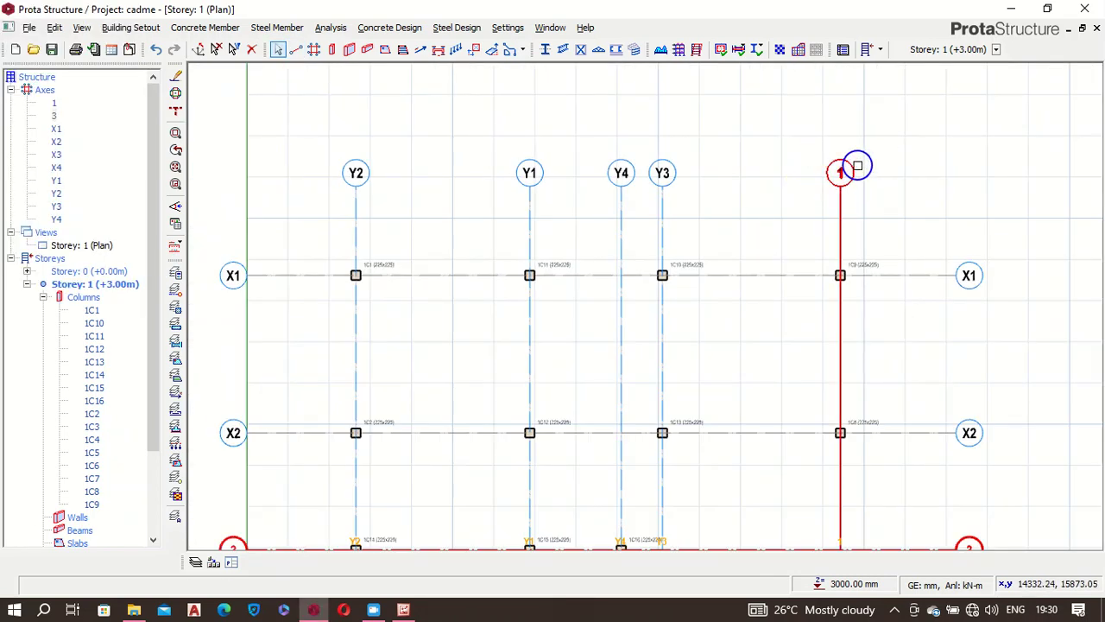
{"action": "scroll", "coordinate": [858, 165], "scroll_direction": "down", "scroll_amount": 2}
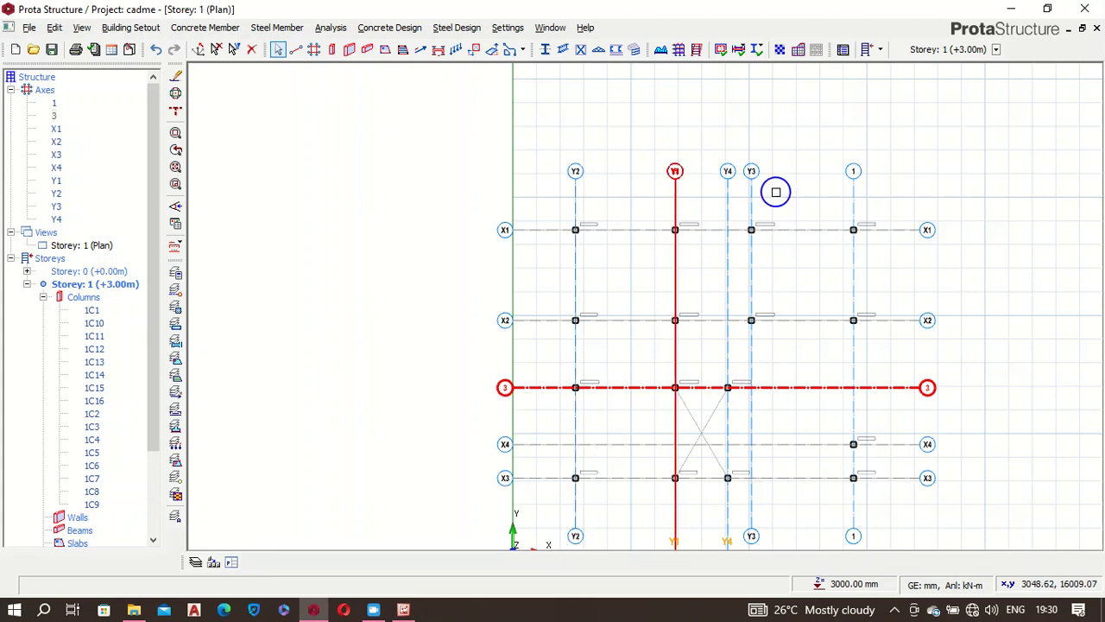
{"action": "scroll", "coordinate": [853, 171], "scroll_direction": "up", "scroll_amount": 2}
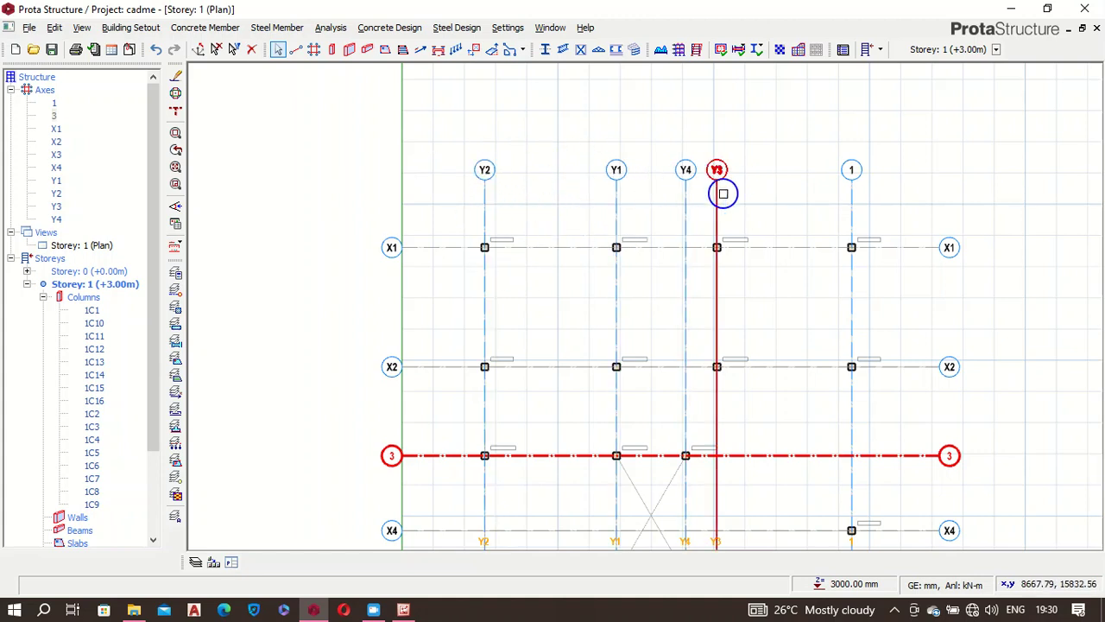
{"action": "scroll", "coordinate": [852, 173], "scroll_direction": "up", "scroll_amount": 3}
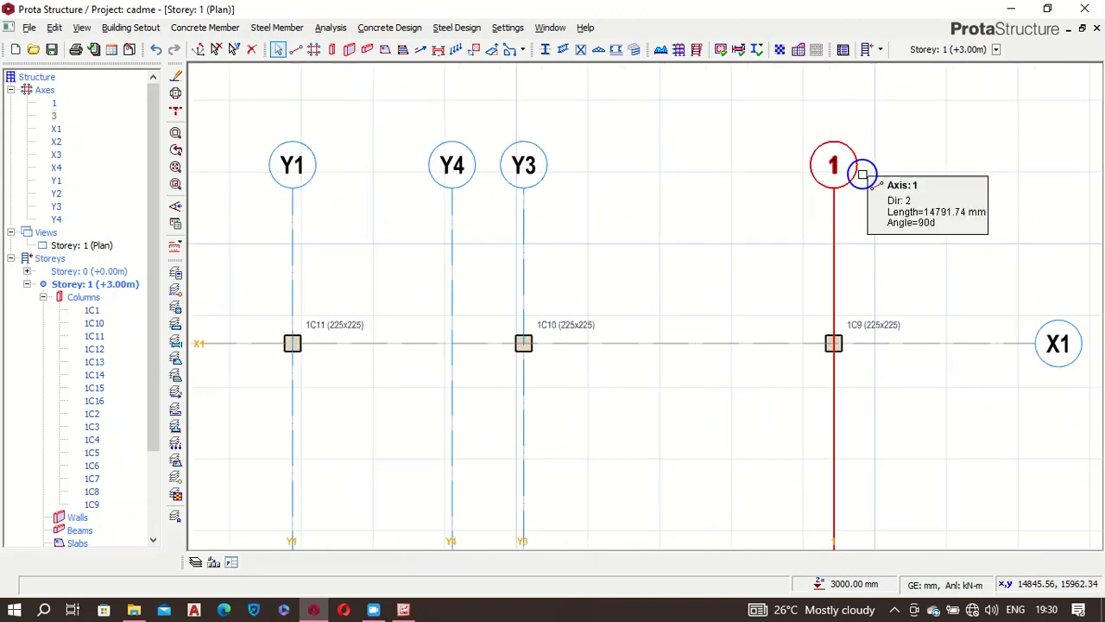
{"action": "left_click", "coordinate": [853, 175]}
{"action": "right_click", "coordinate": [853, 175]}
{"action": "left_click", "coordinate": [881, 183]}
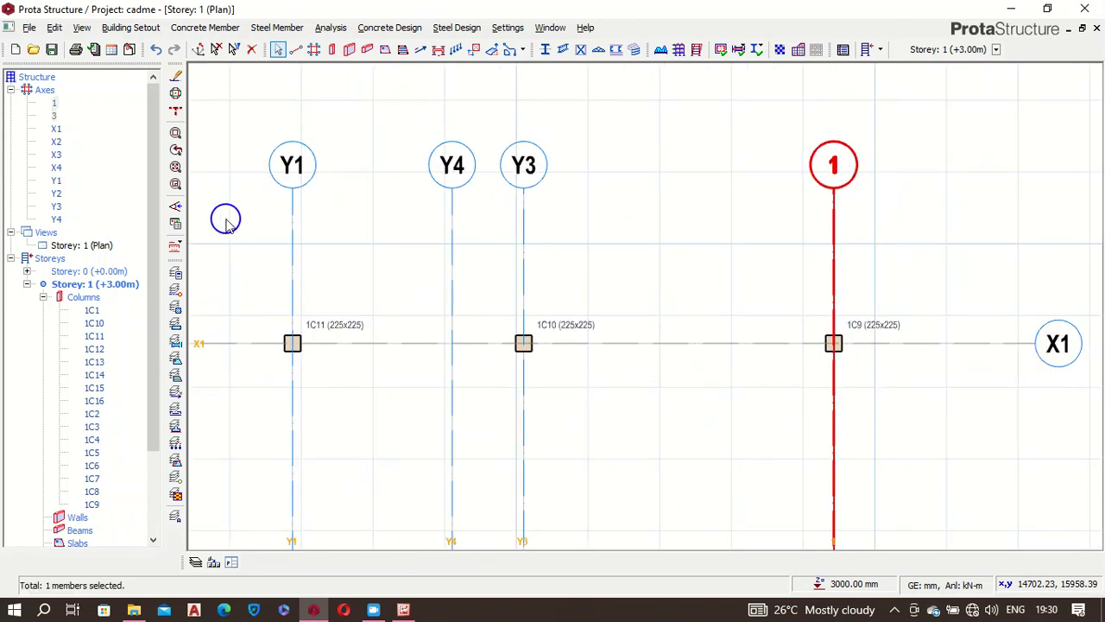
{"action": "double_click", "coordinate": [95, 69]}
{"action": "type", "text": "e"}
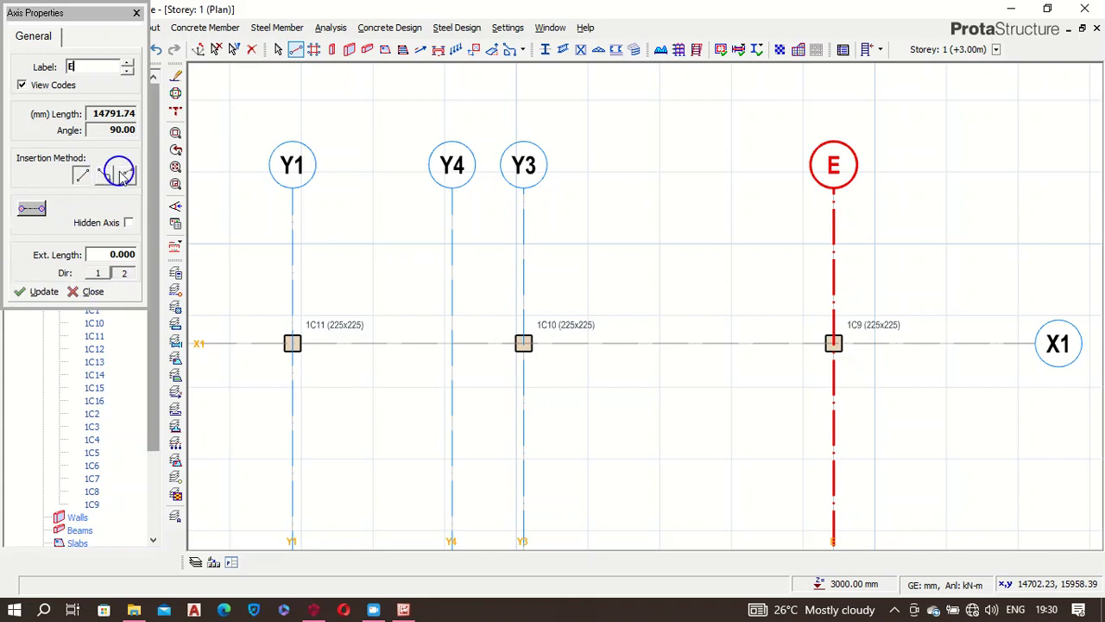
{"action": "left_click", "coordinate": [93, 291]}
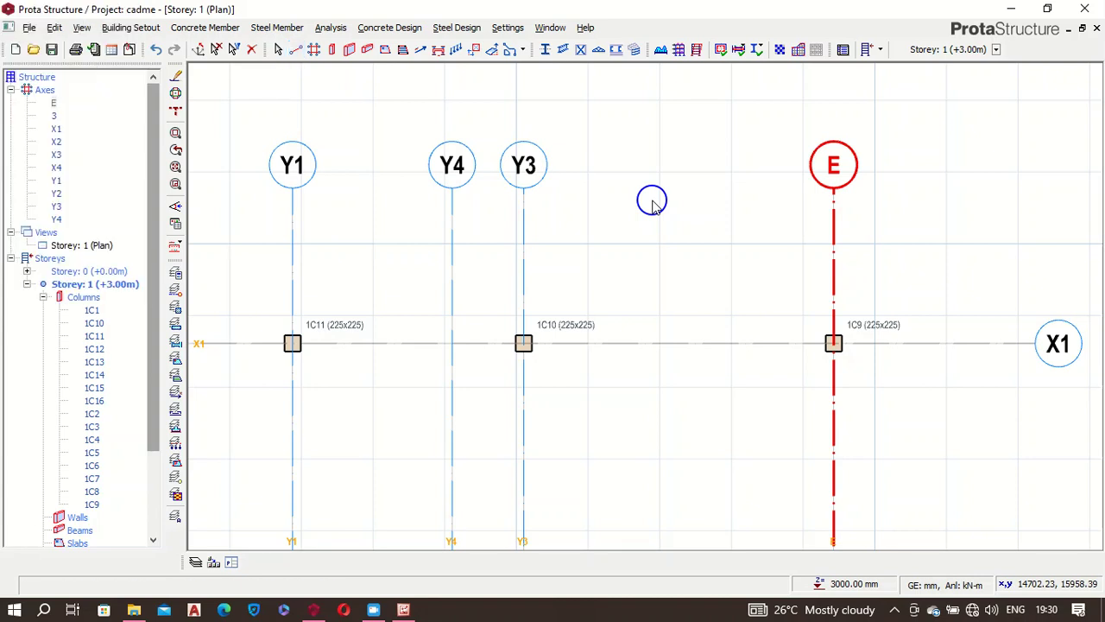
{"action": "scroll", "coordinate": [698, 216], "scroll_direction": "down", "scroll_amount": 1}
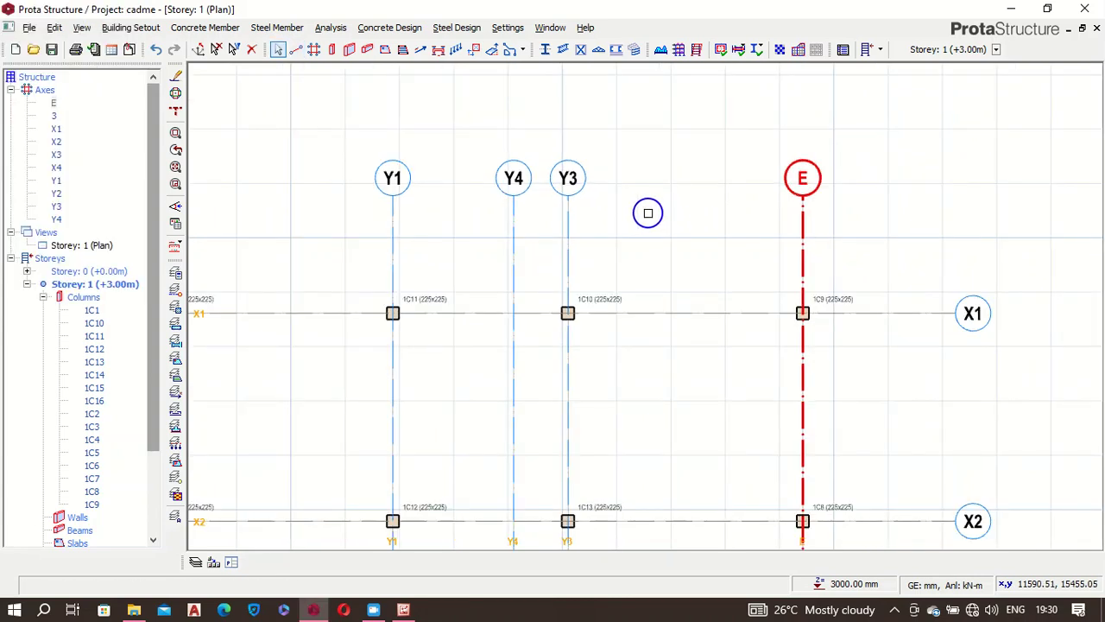